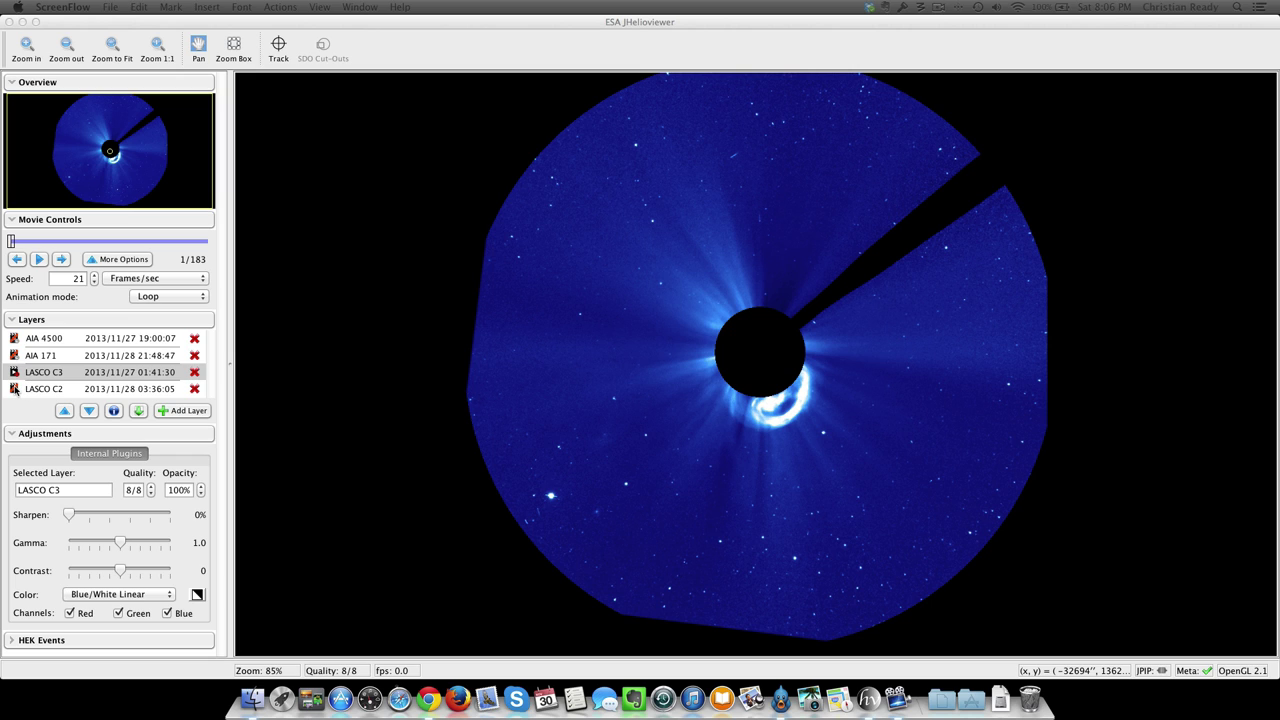
Select the LASCO C2 layer in the Layers panel to bring up its adjustments.
click(14, 390)
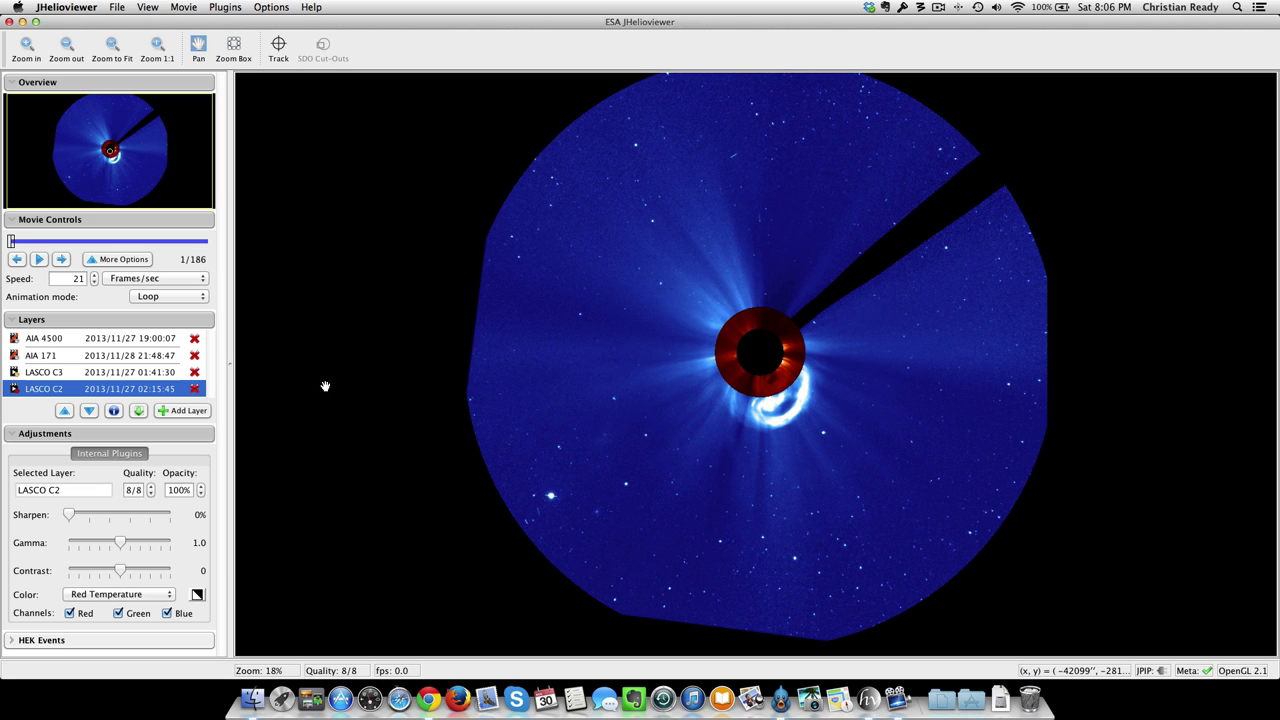
Play the coronagraph movie and pause at frame 48, with the comet's tail near the Sun.
click(38, 260)
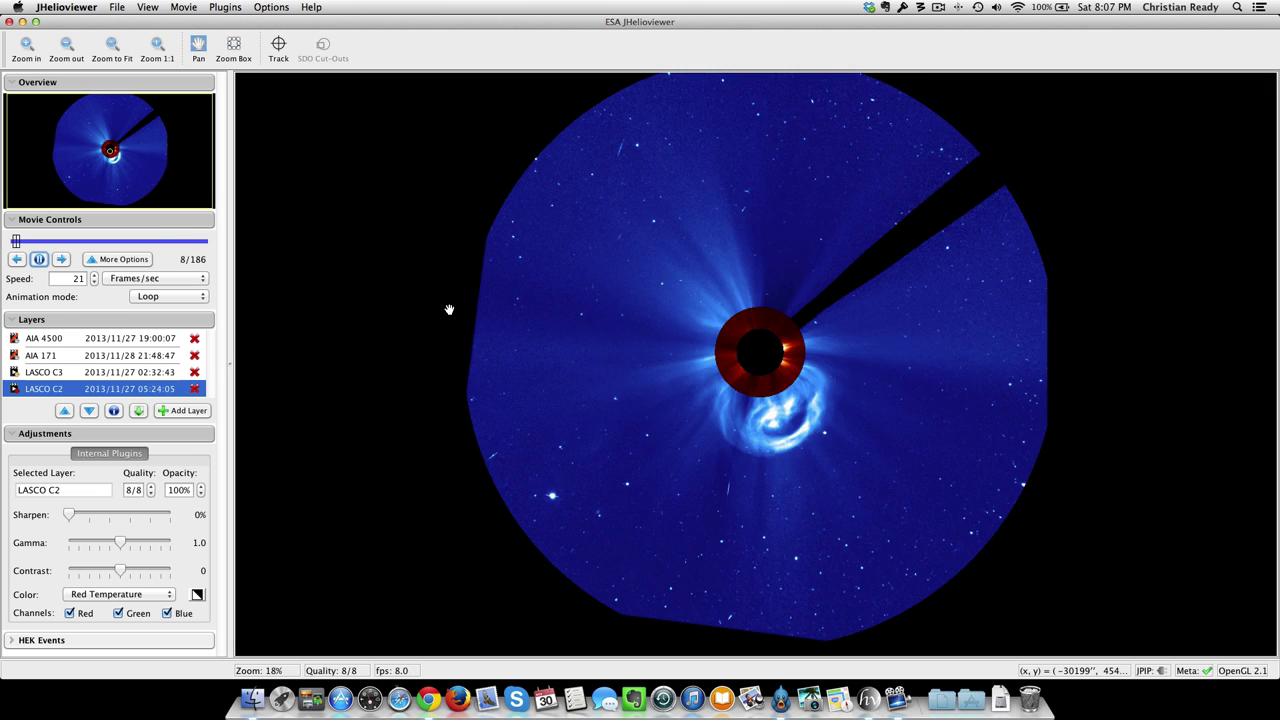
click(39, 259)
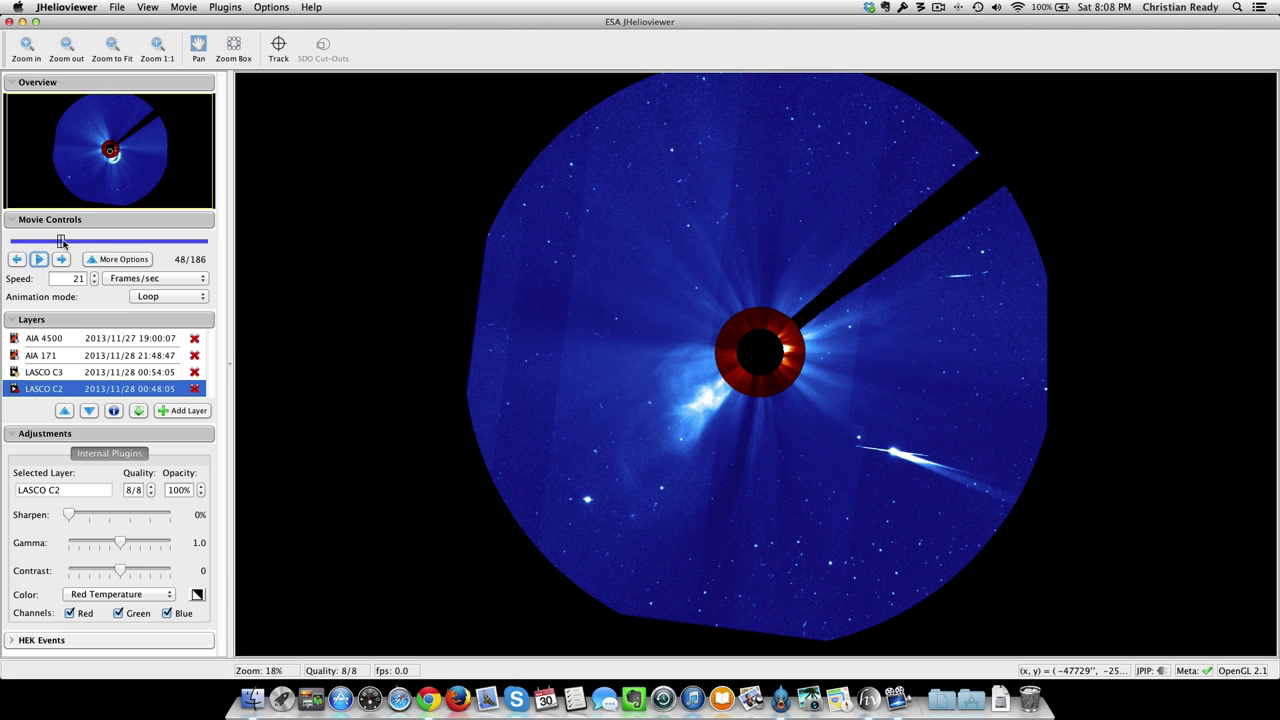
Briefly play and pause the movie, then drag the slider back to frame 72.
click(38, 259)
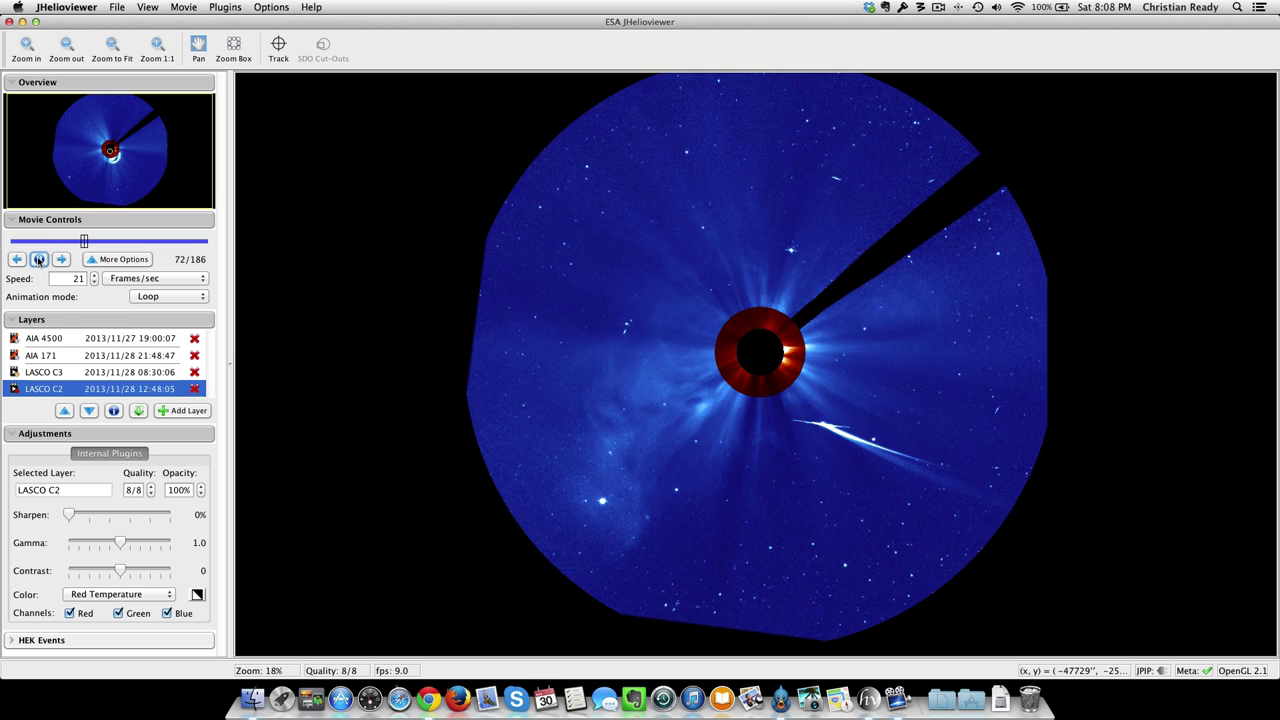
click(38, 259)
drag(99, 243, 76, 245)
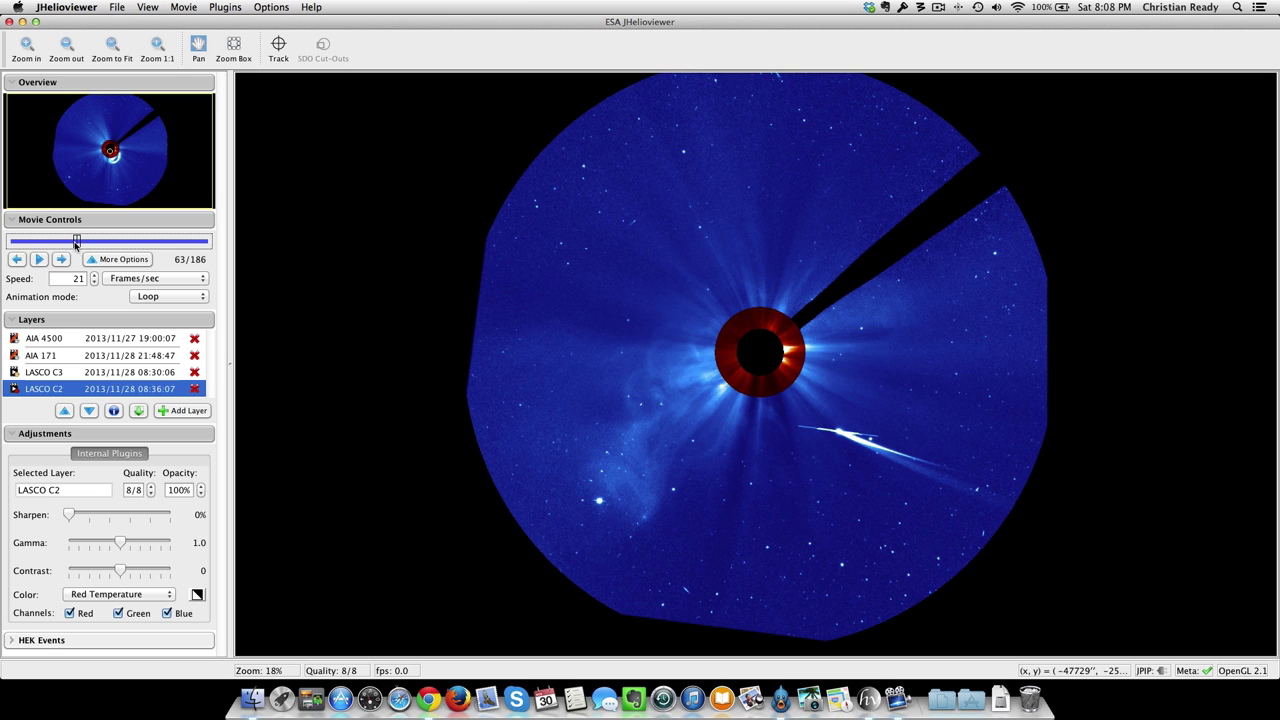
drag(76, 243, 86, 242)
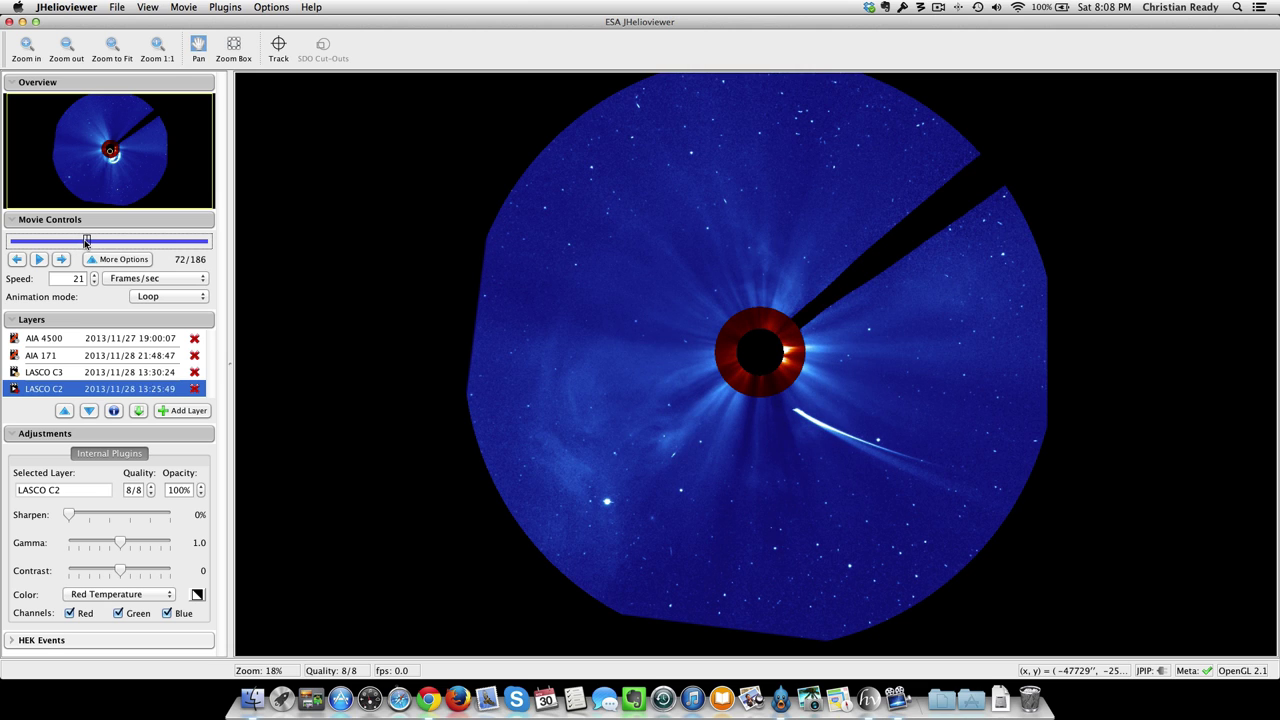
Zoom in and pan to frame the occulter and comet, then select the AIA 4500 layer.
scroll(767, 393, up, 1)
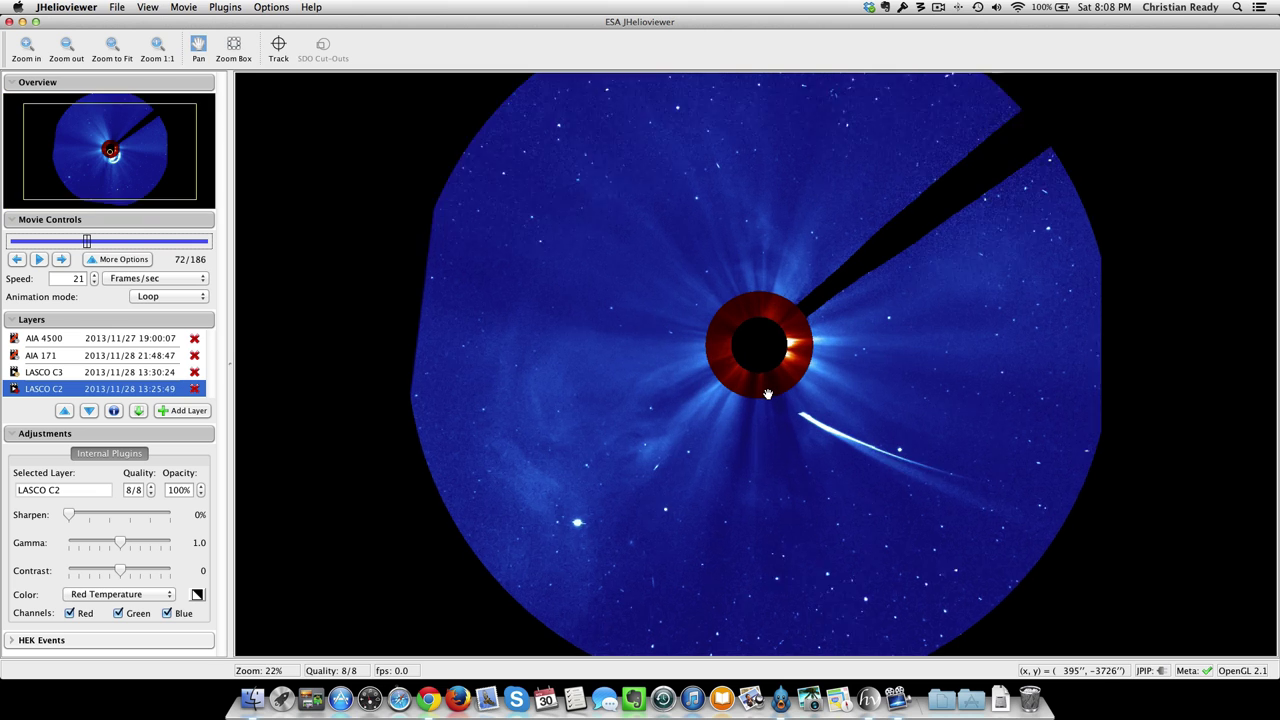
scroll(767, 393, up, 6)
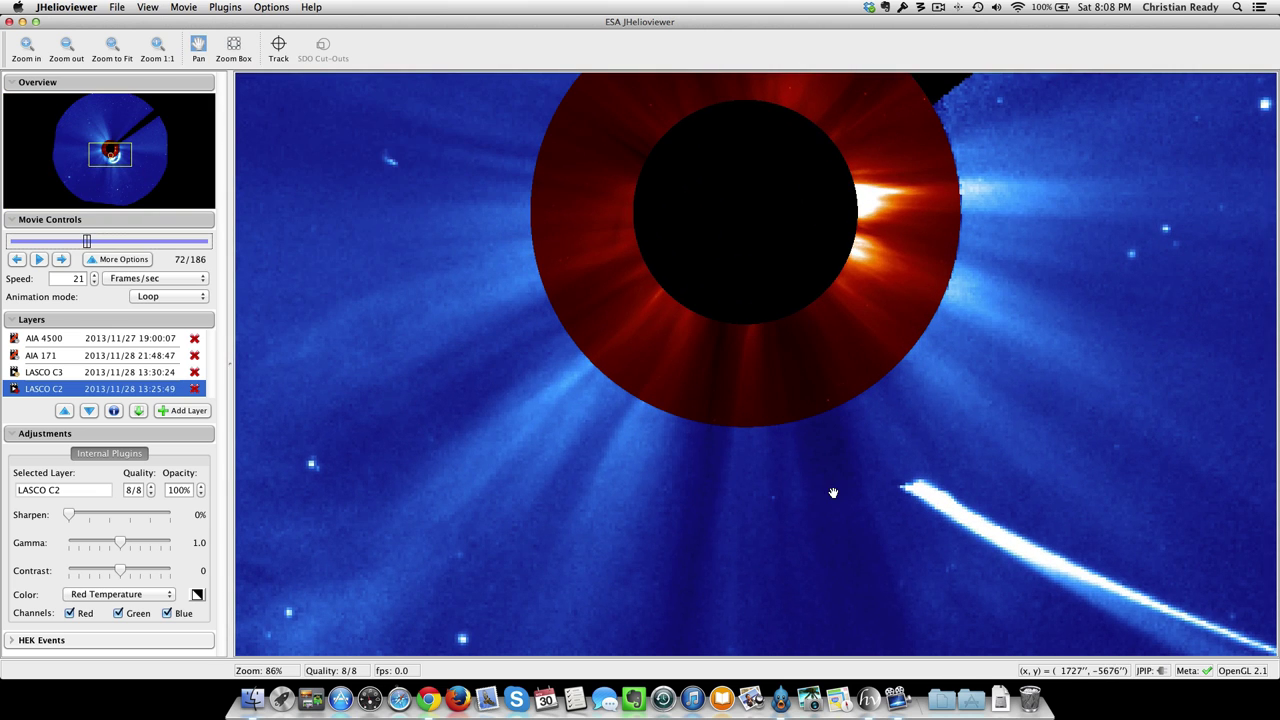
drag(833, 494, 796, 498)
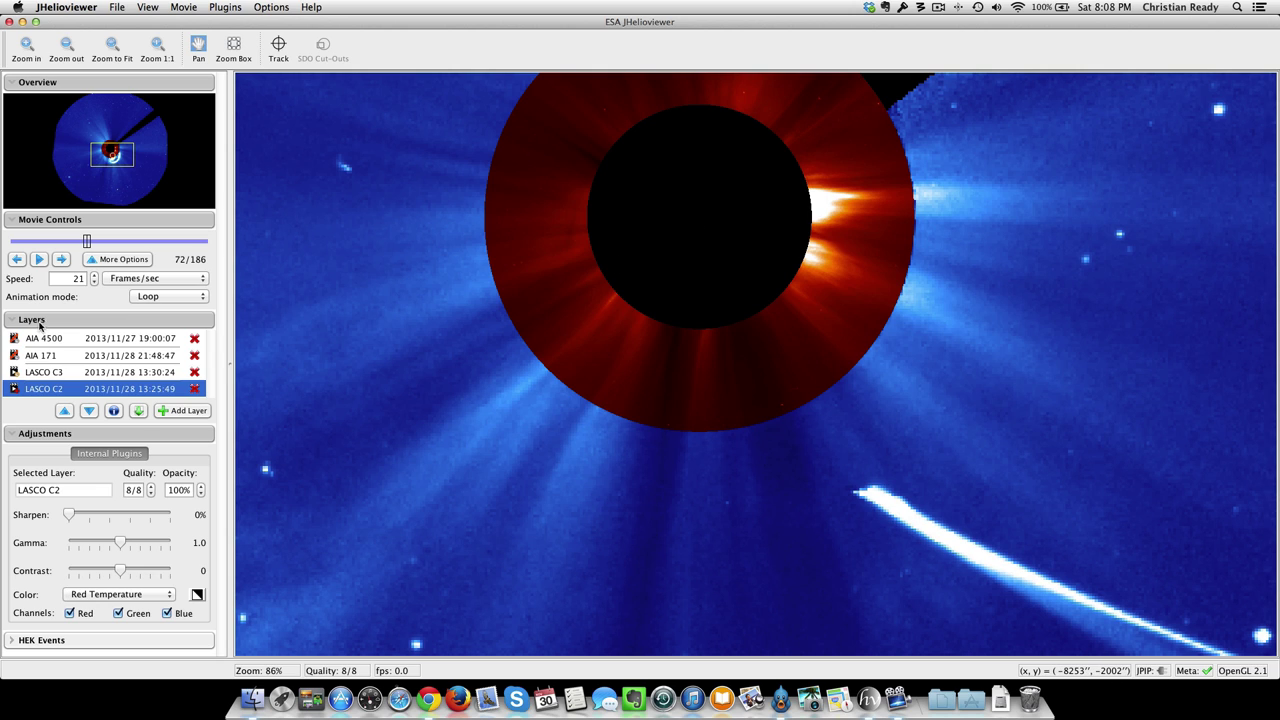
click(14, 340)
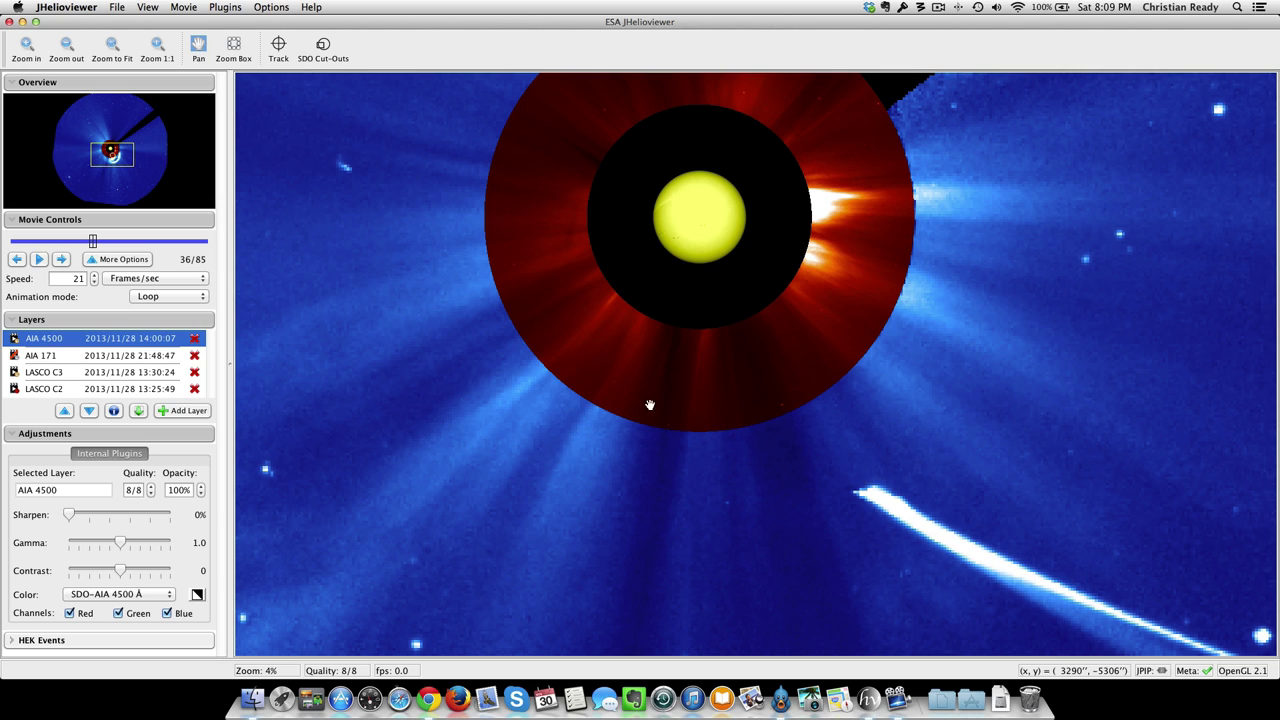
Hide AIA 4500, select LASCO C3, and step forward seven frames to frame 78.
click(13, 339)
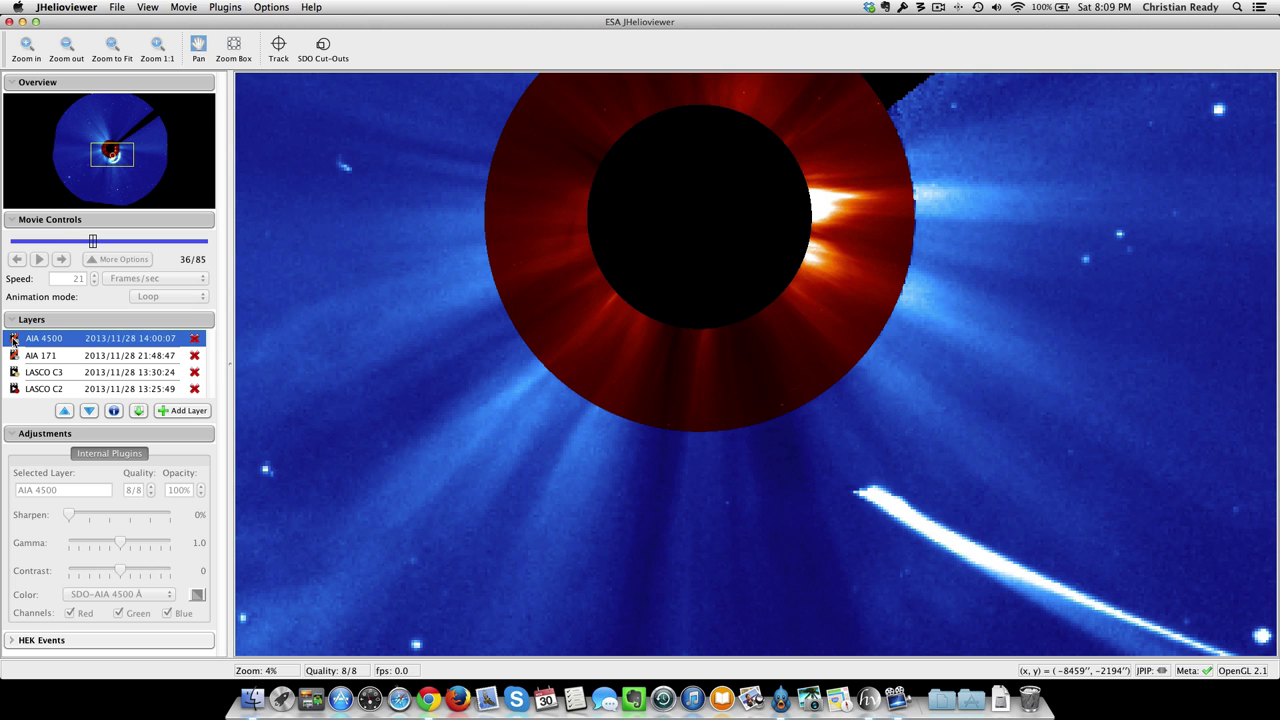
click(56, 374)
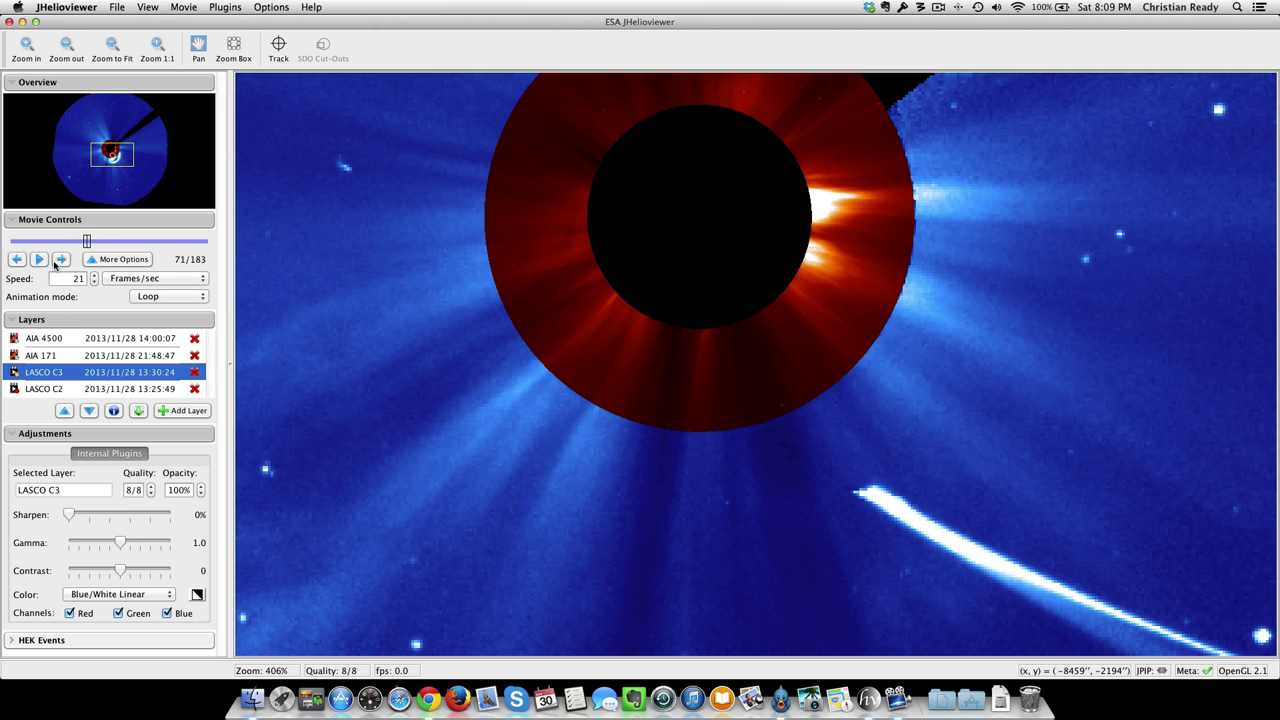
click(61, 259)
click(61, 259)
click(61, 259)
click(61, 259)
click(61, 259)
click(61, 259)
click(61, 259)
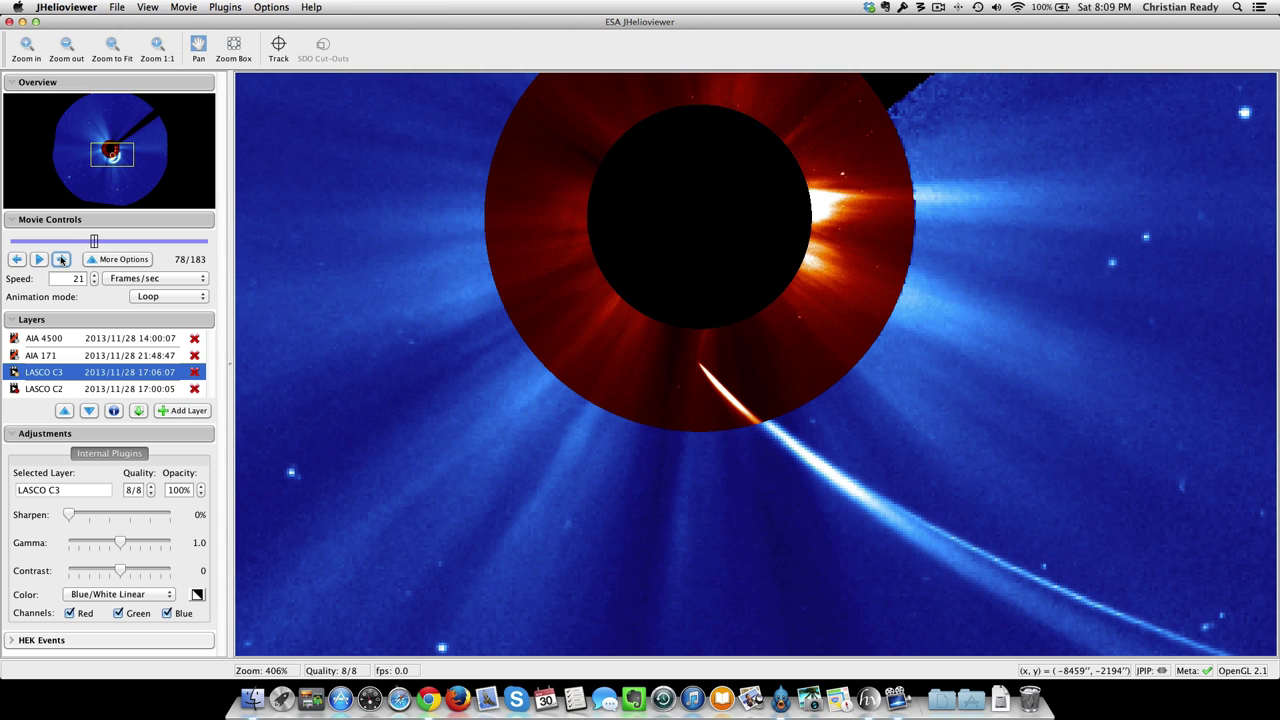
Zoom further into the red C2 view, select LASCO C2, and pan the comet's head and tail into frame.
drag(582, 382, 620, 532)
scroll(718, 472, up, 3)
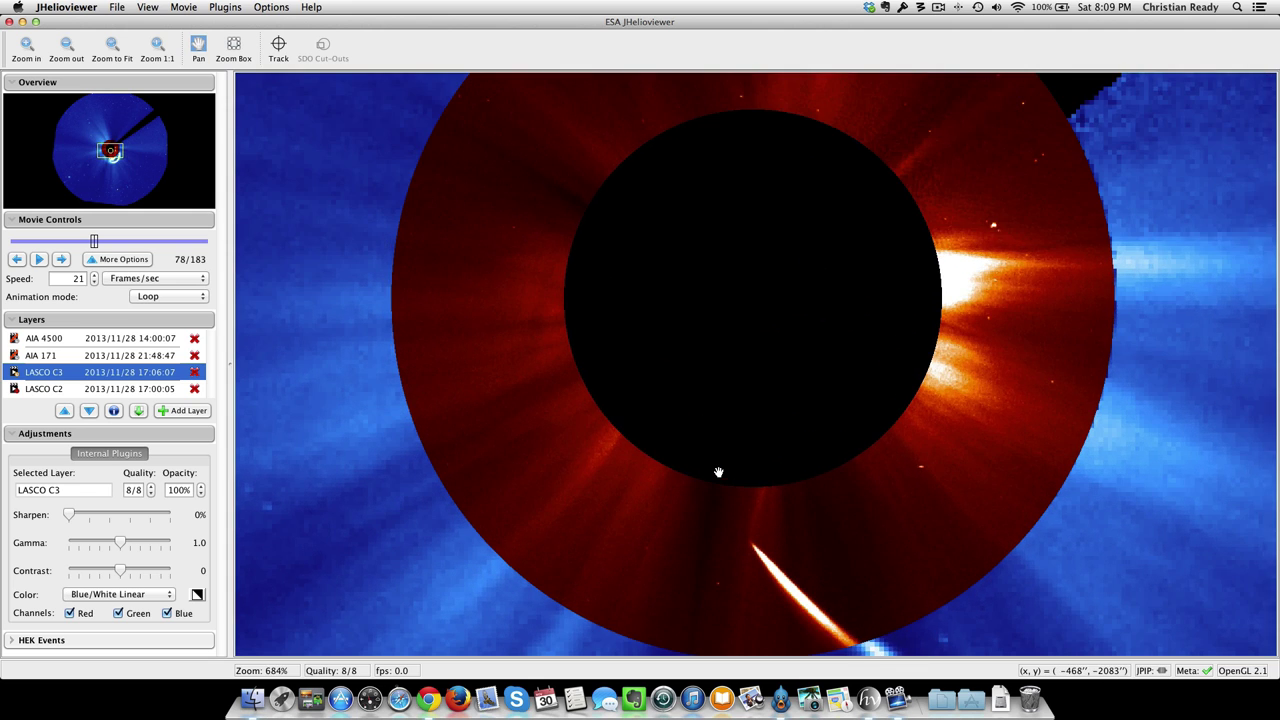
scroll(708, 486, up, 1)
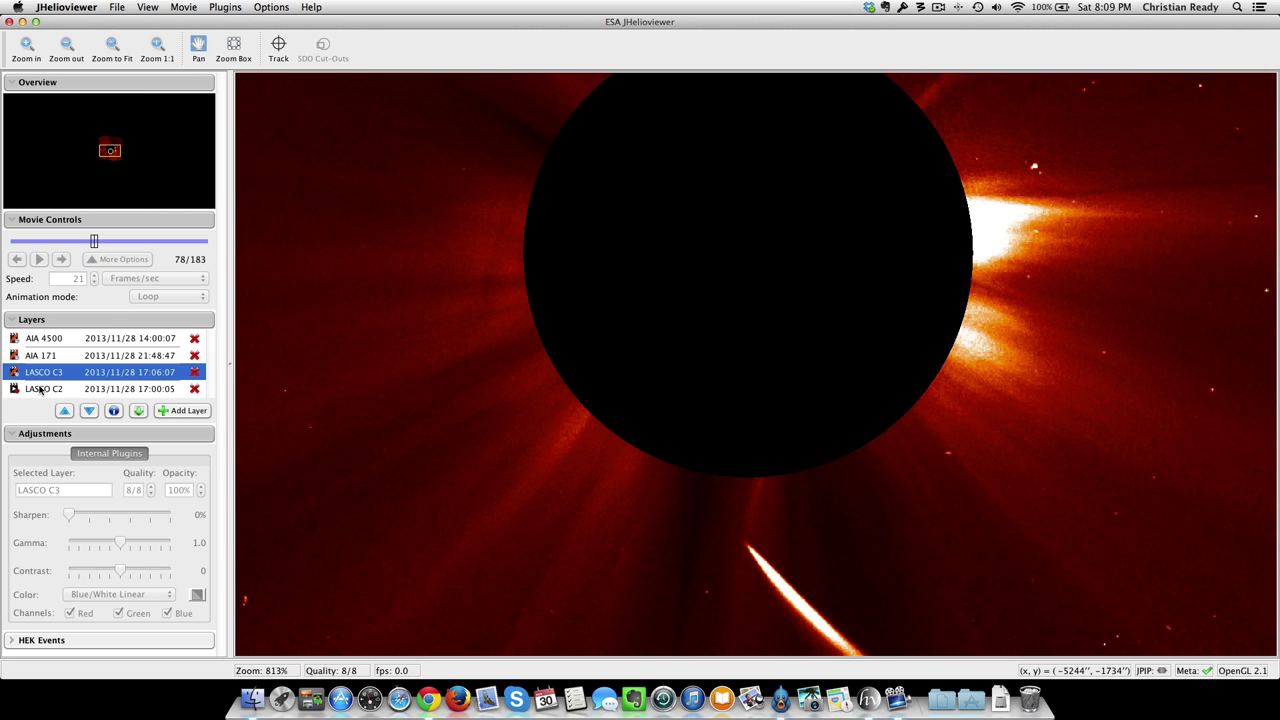
click(40, 390)
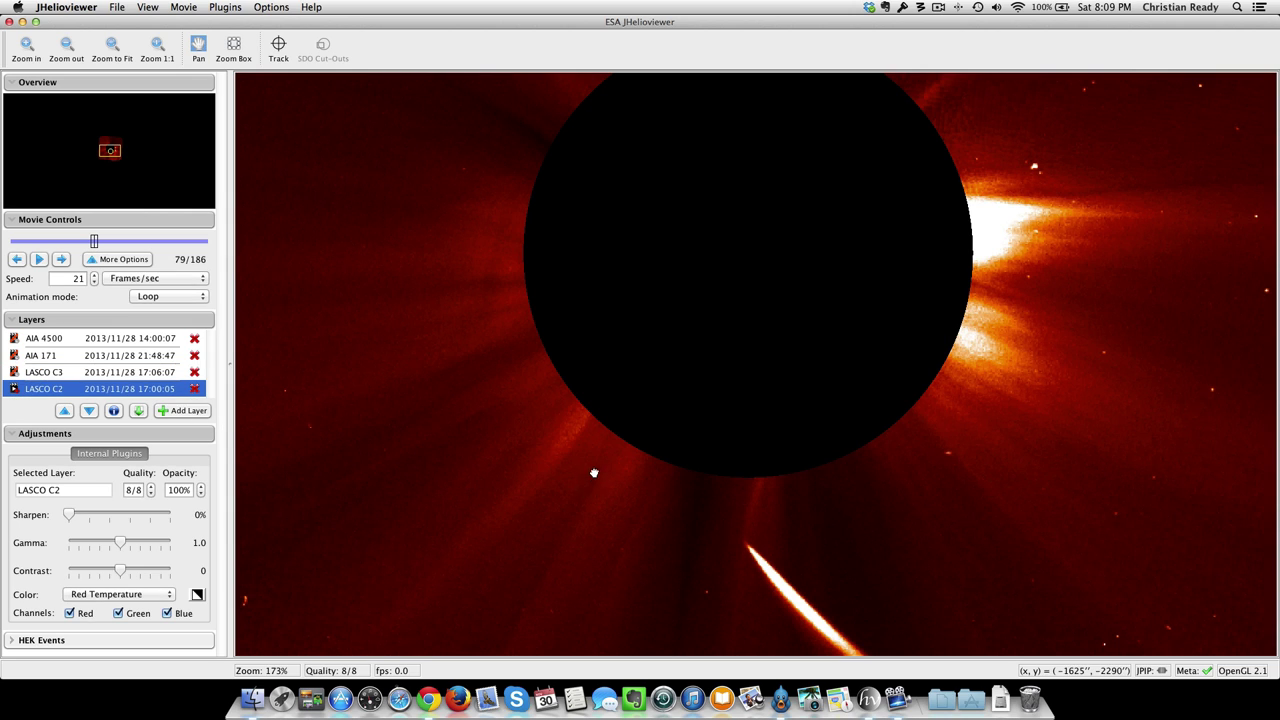
drag(600, 460, 575, 340)
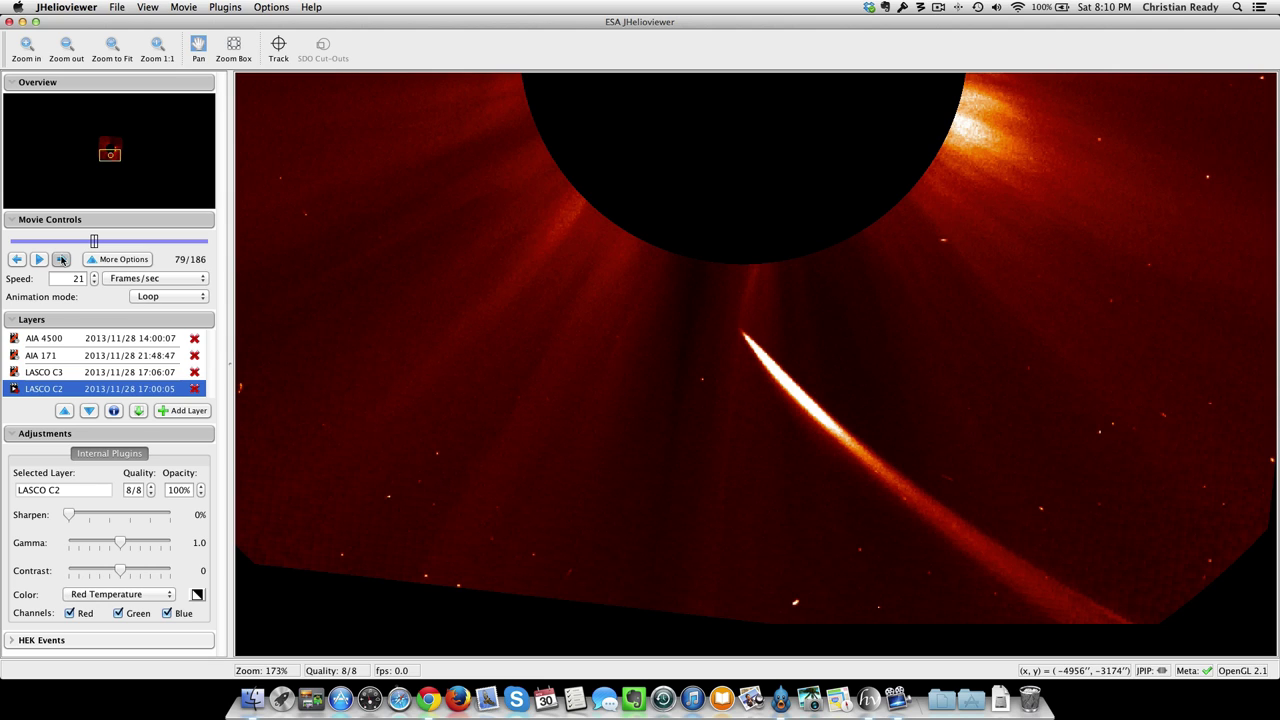
Step two frames forward and two back, panning to settle on frame 80 with the comet below the occulter.
click(61, 259)
click(61, 259)
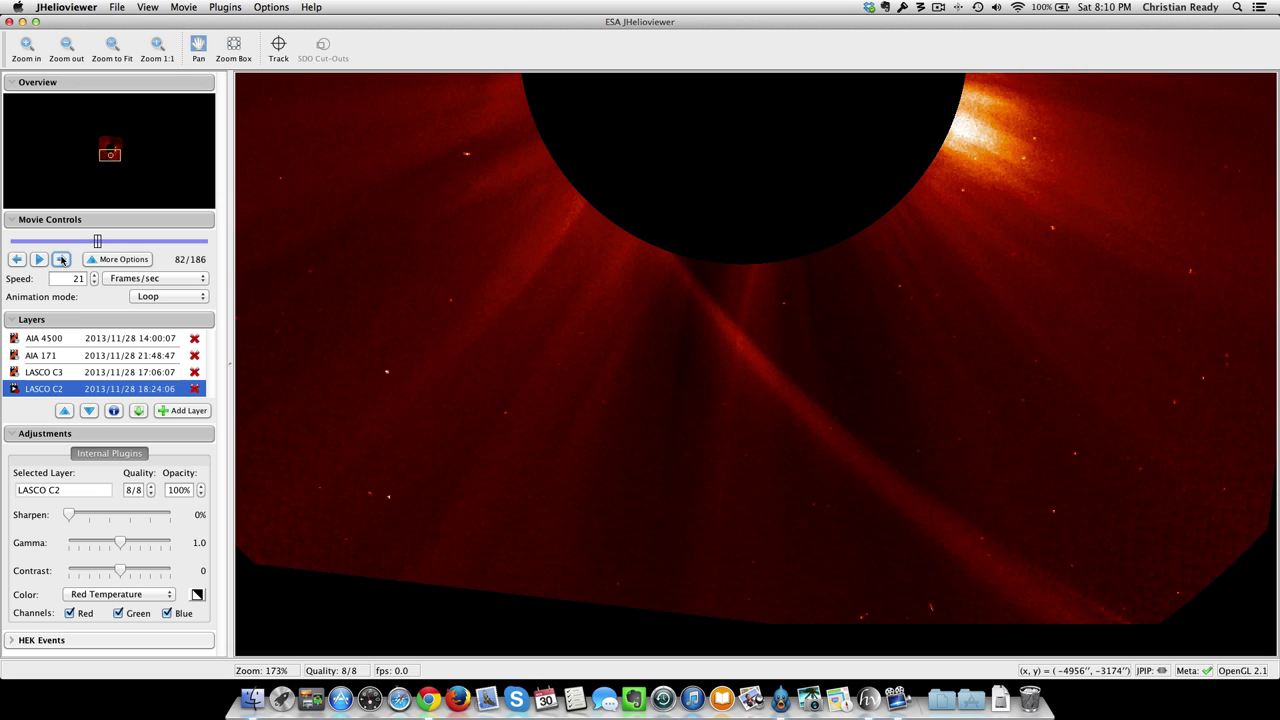
drag(543, 243, 538, 452)
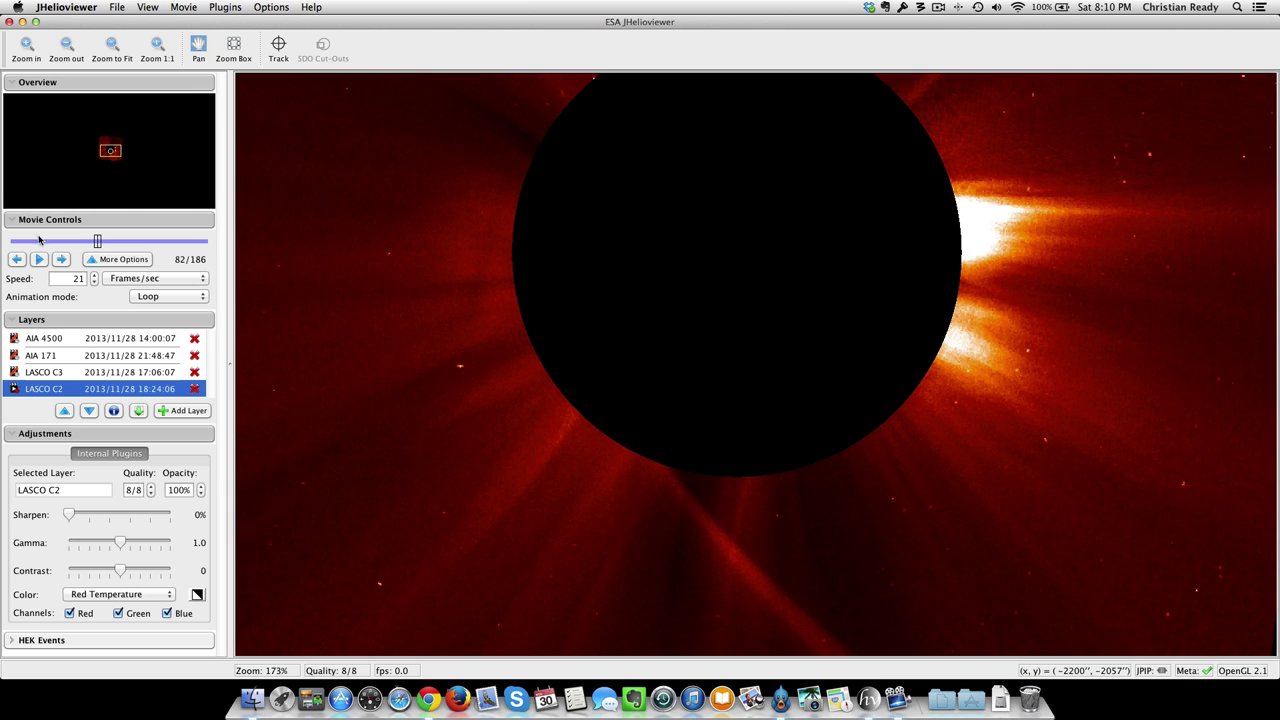
click(18, 259)
click(18, 259)
drag(494, 431, 498, 491)
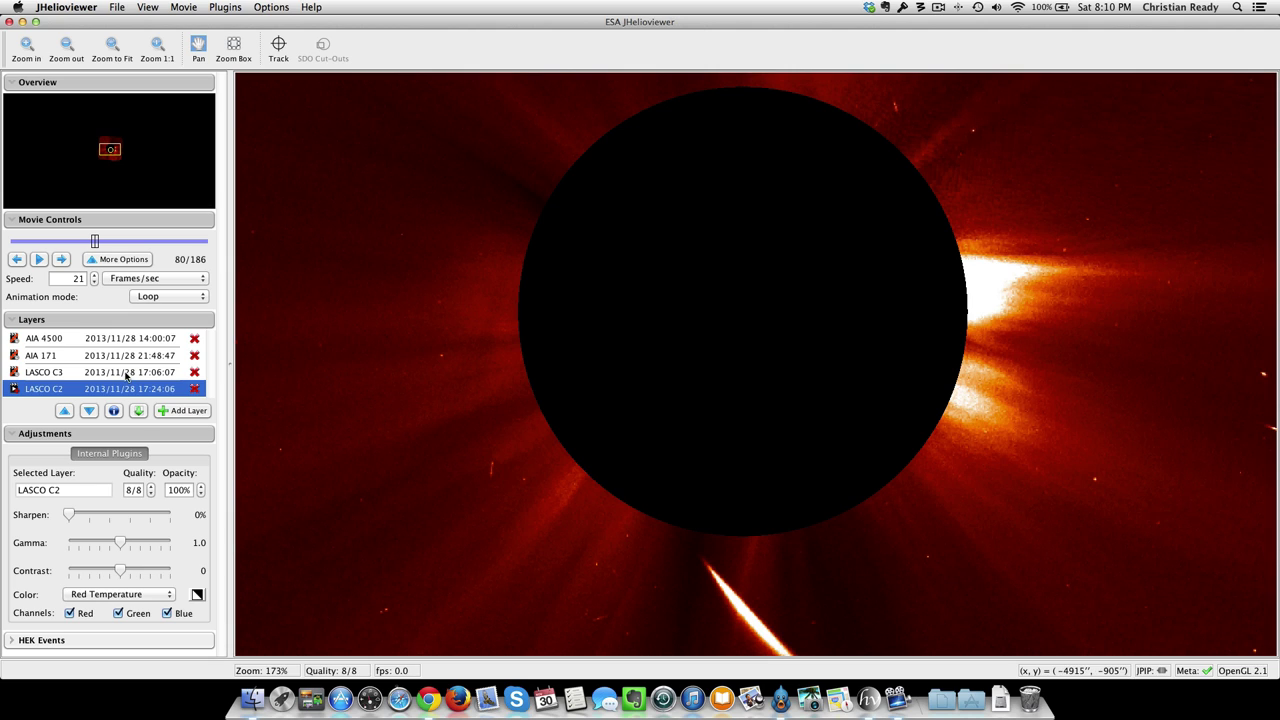
Show and then hide the AIA 4500 layer again, and turn on the AIA 171 layer.
click(14, 338)
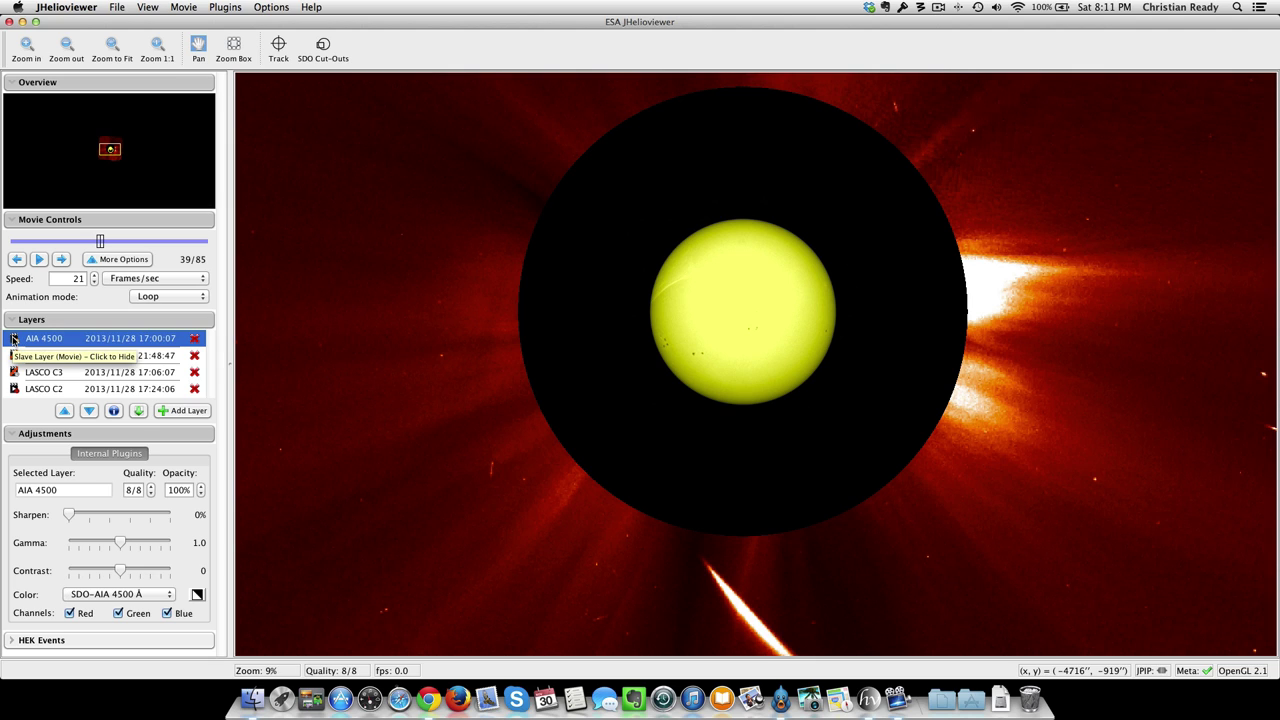
click(14, 339)
click(13, 355)
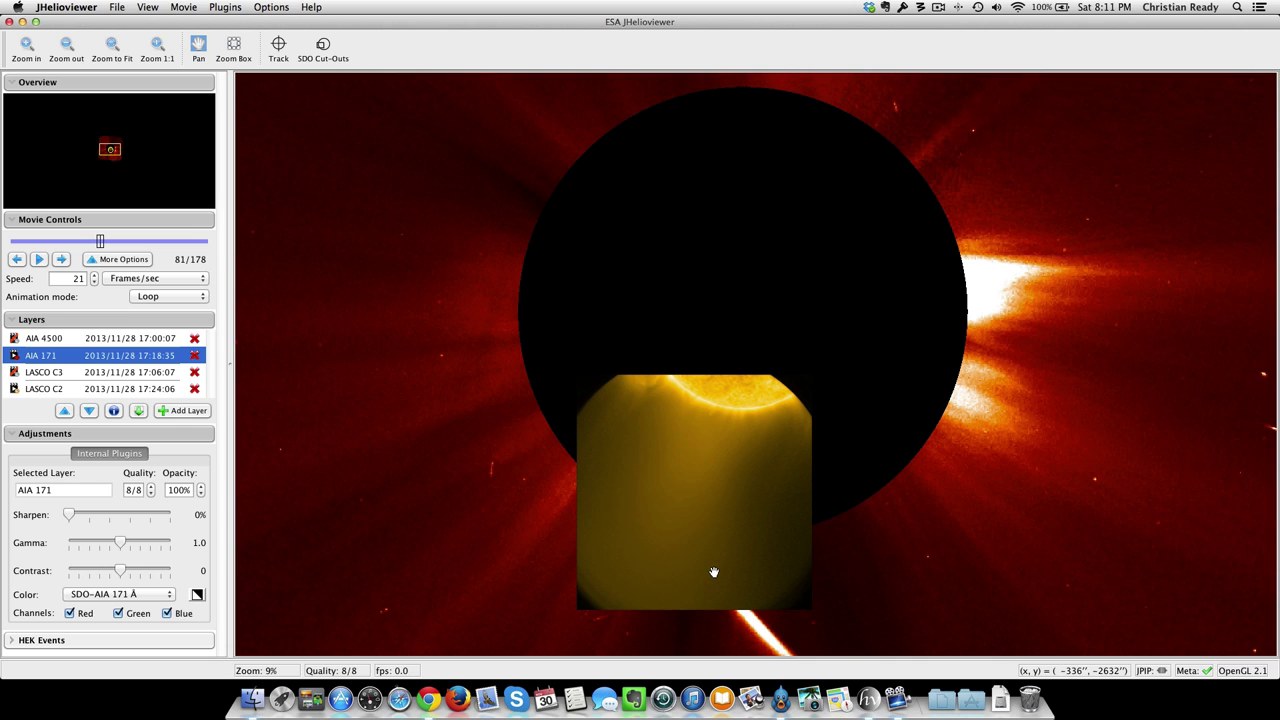
Zoom in and pan the AIA 171 image until its dim region below the limb fills the view.
scroll(713, 572, up, 1)
scroll(713, 572, up, 5)
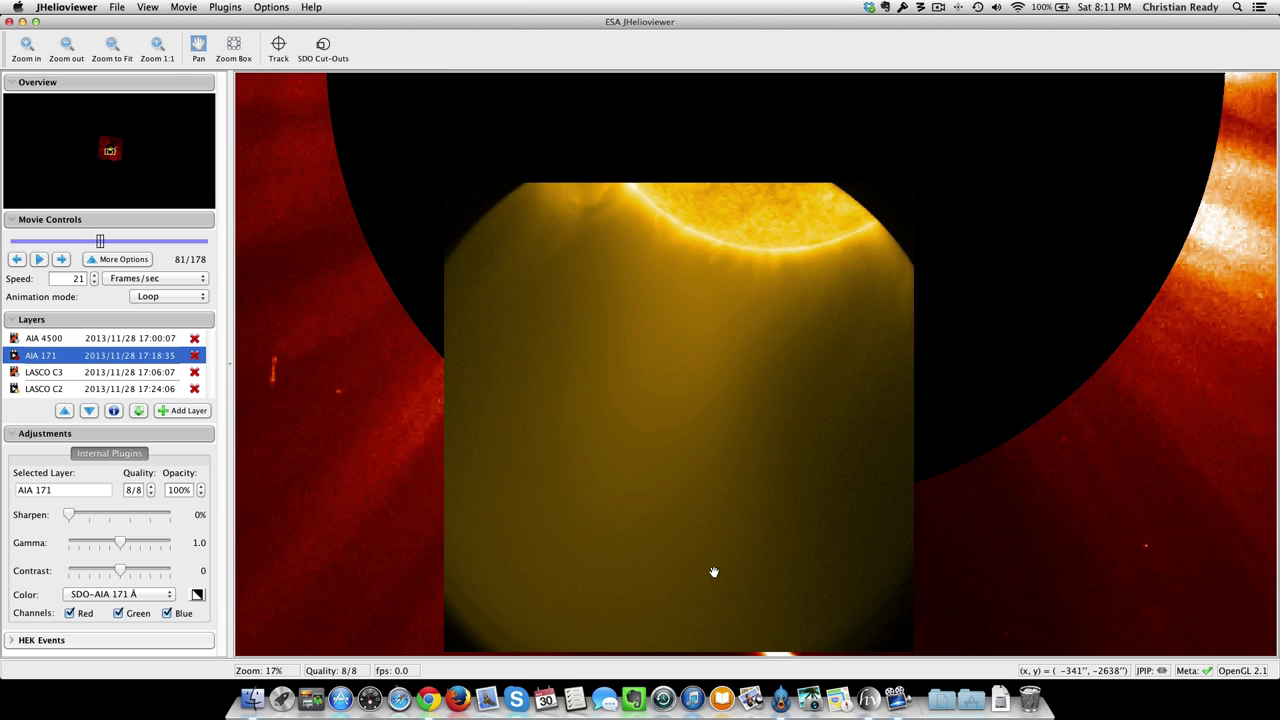
drag(717, 574, 743, 435)
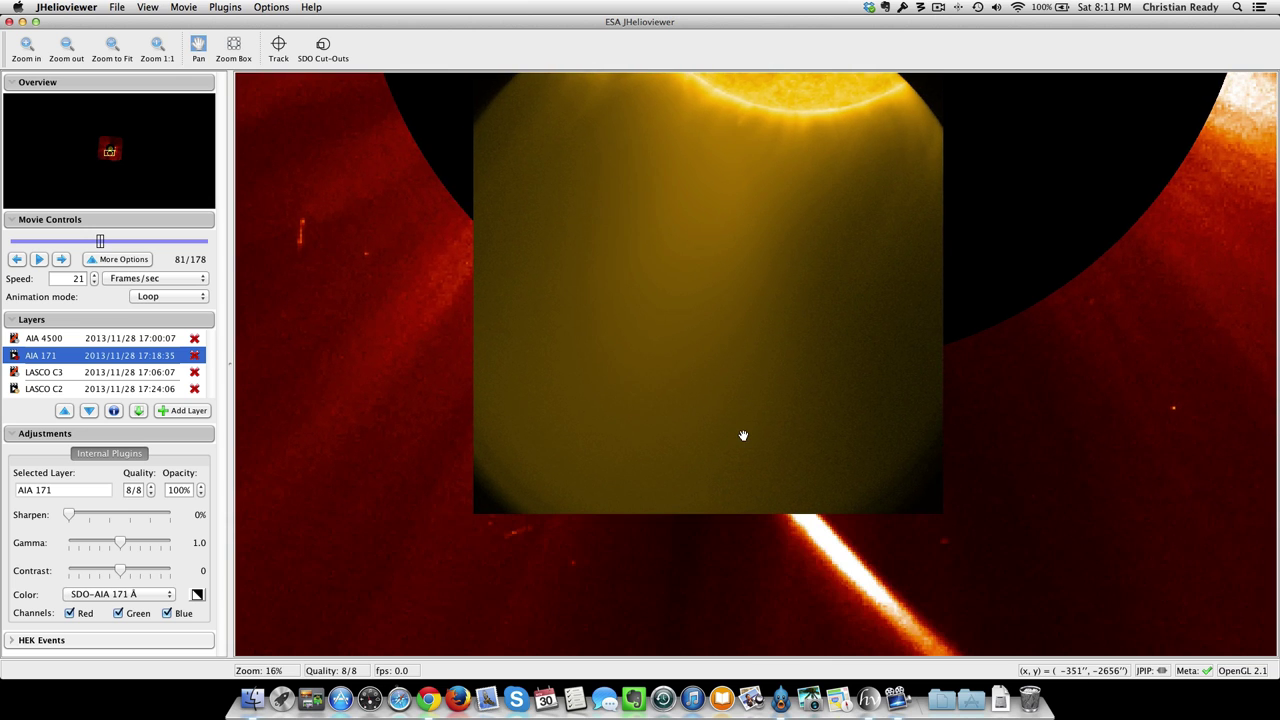
scroll(743, 435, up, 3)
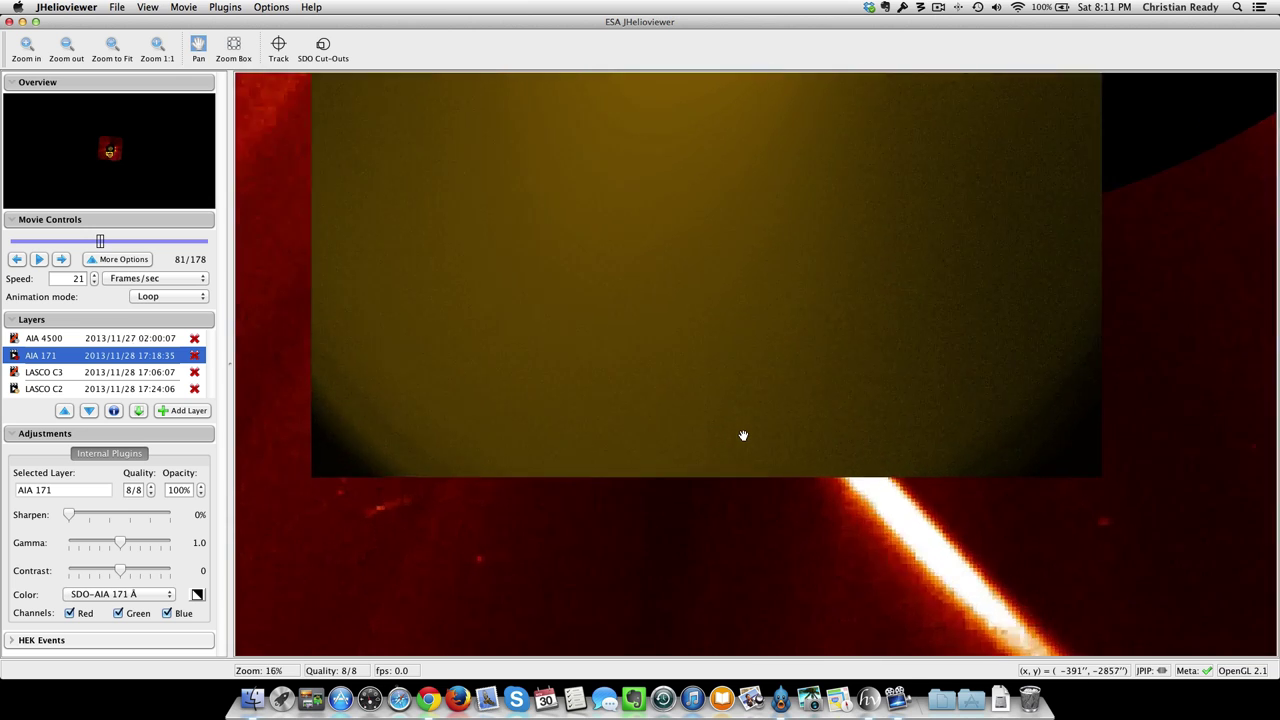
drag(786, 345, 789, 560)
scroll(789, 558, up, 8)
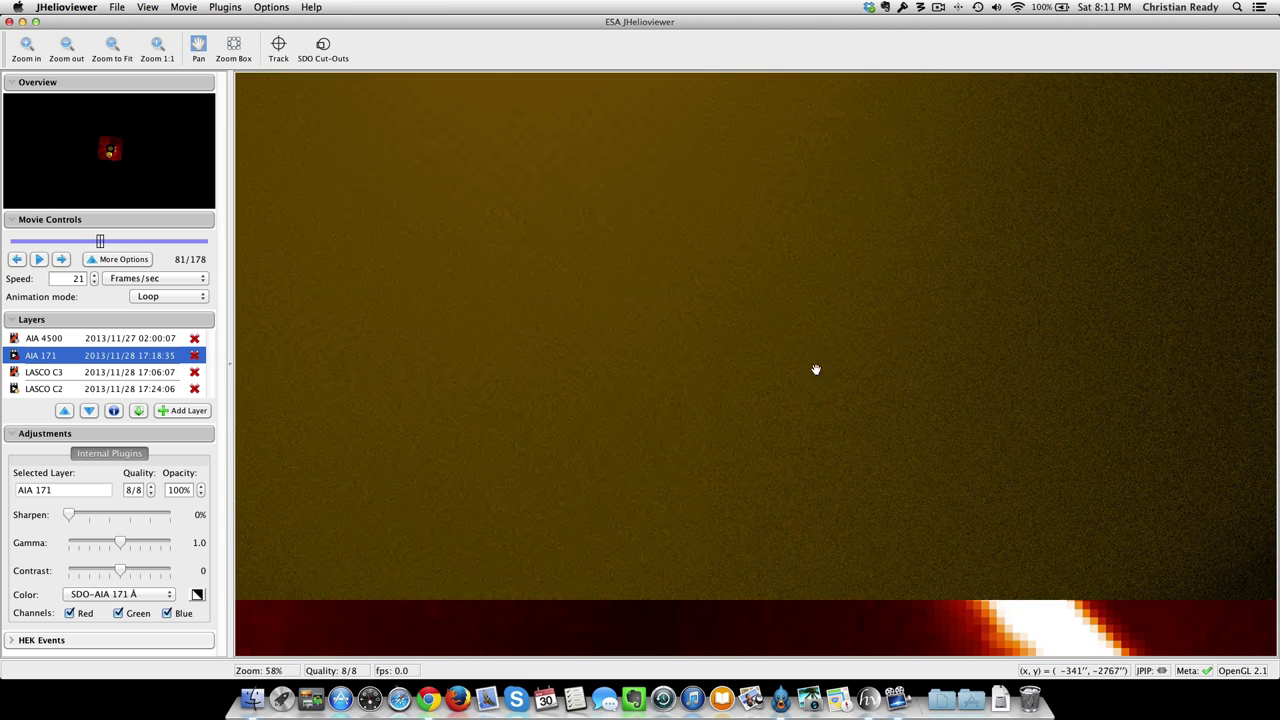
drag(814, 366, 803, 440)
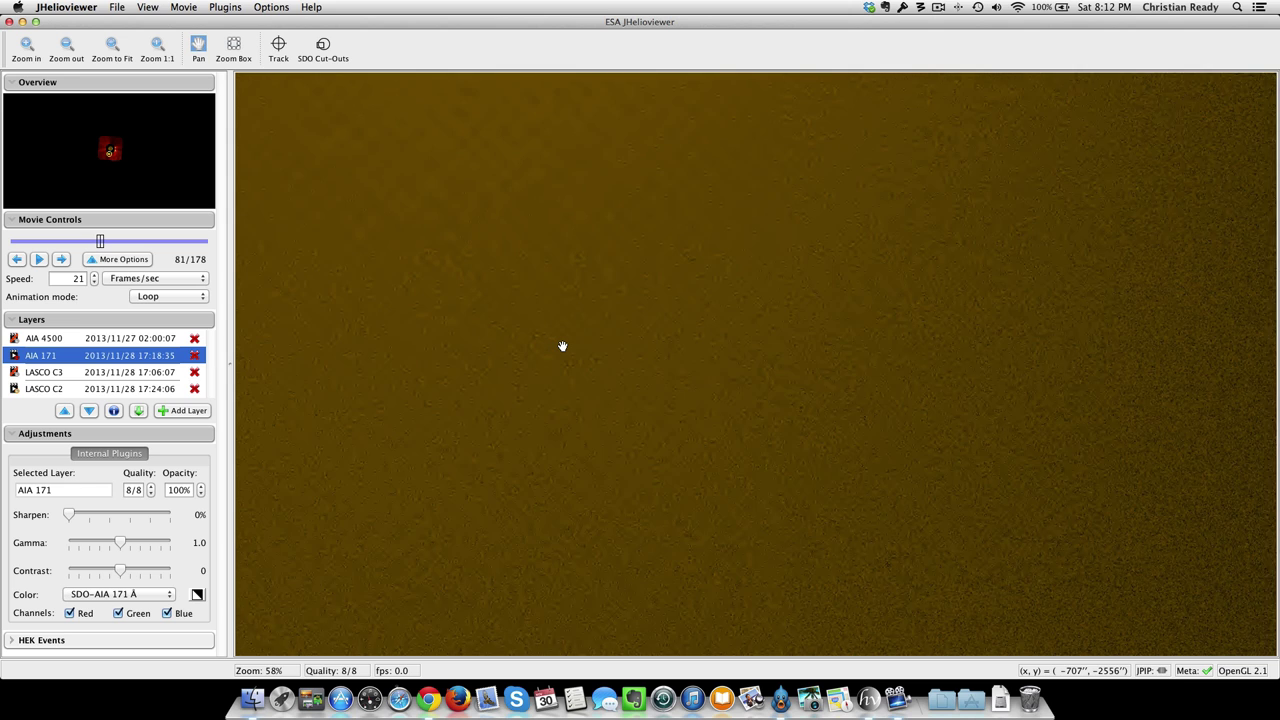
Zoom out to 17% and recentre the AIA 171 image within the LASCO view.
scroll(603, 294, up, 2)
scroll(600, 294, down, 1)
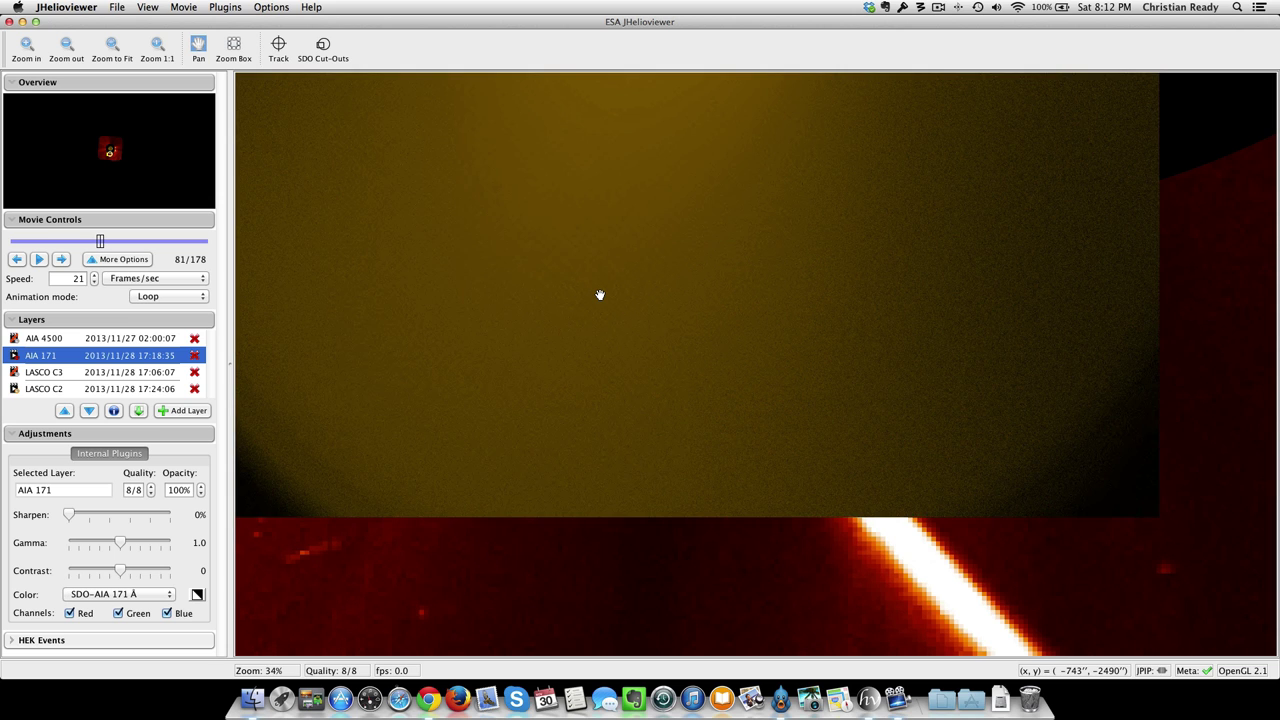
drag(600, 298, 654, 440)
scroll(664, 409, down, 1)
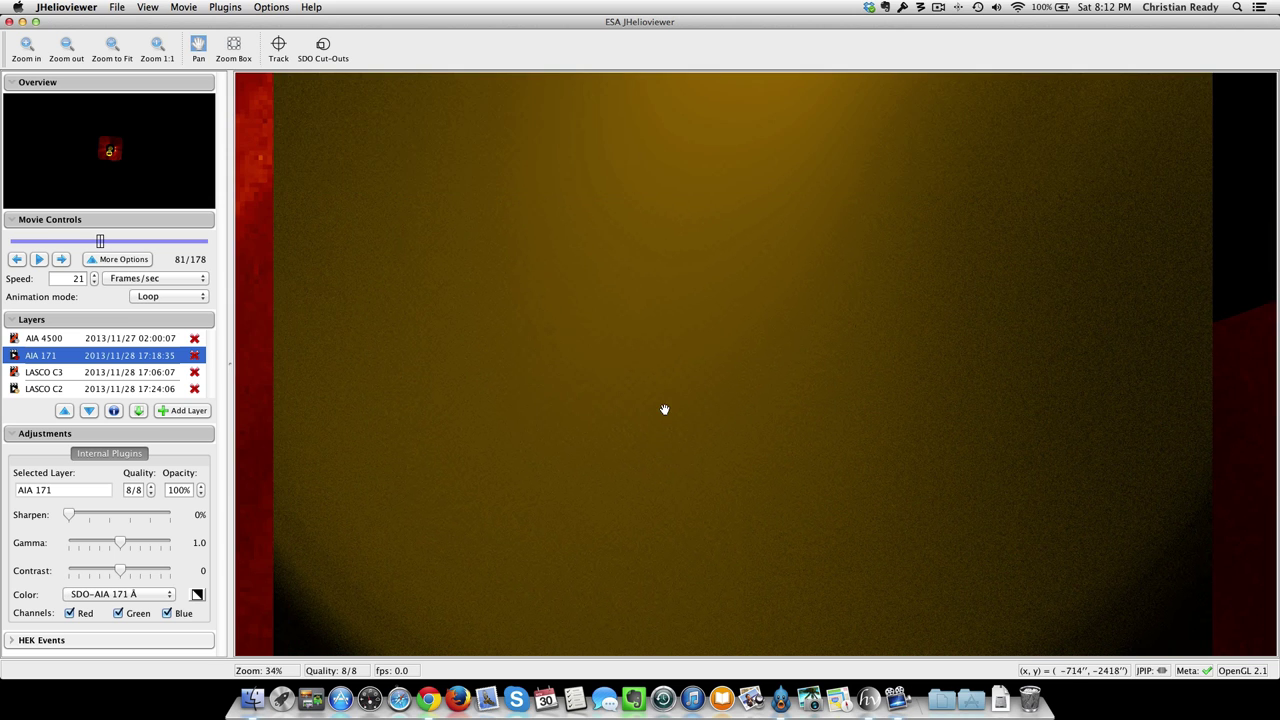
scroll(664, 409, down, 5)
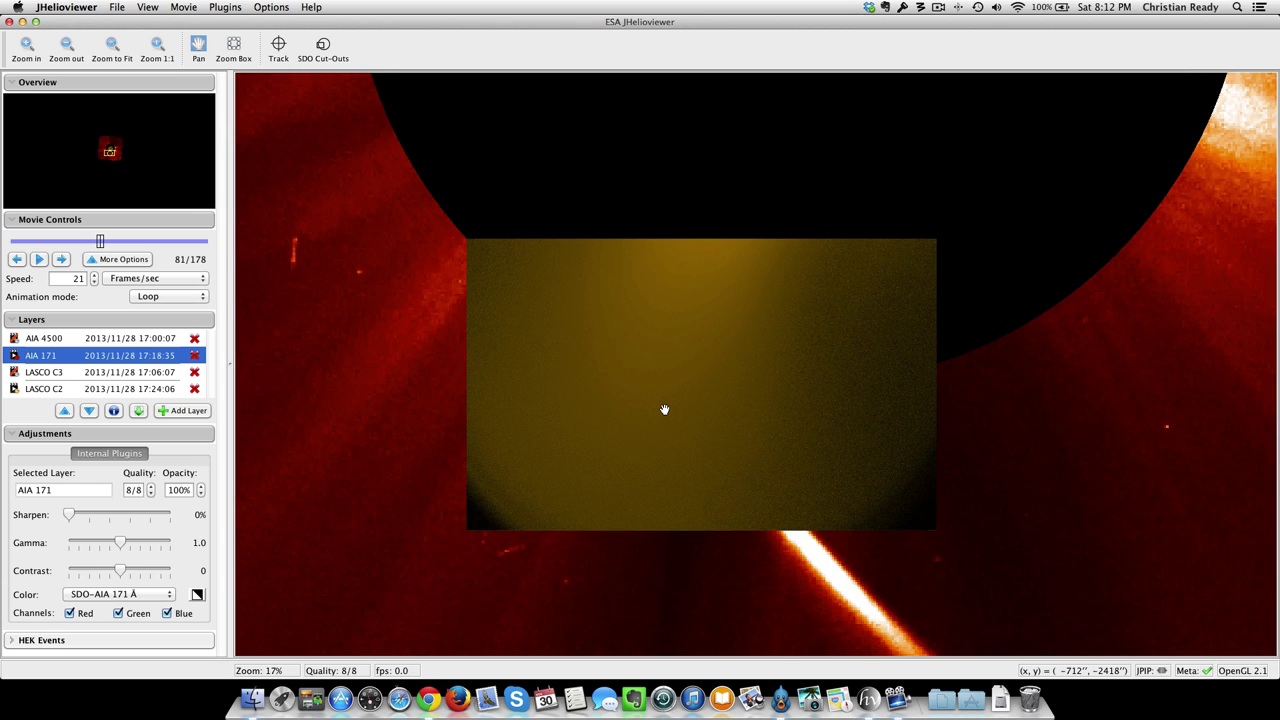
drag(664, 409, 690, 479)
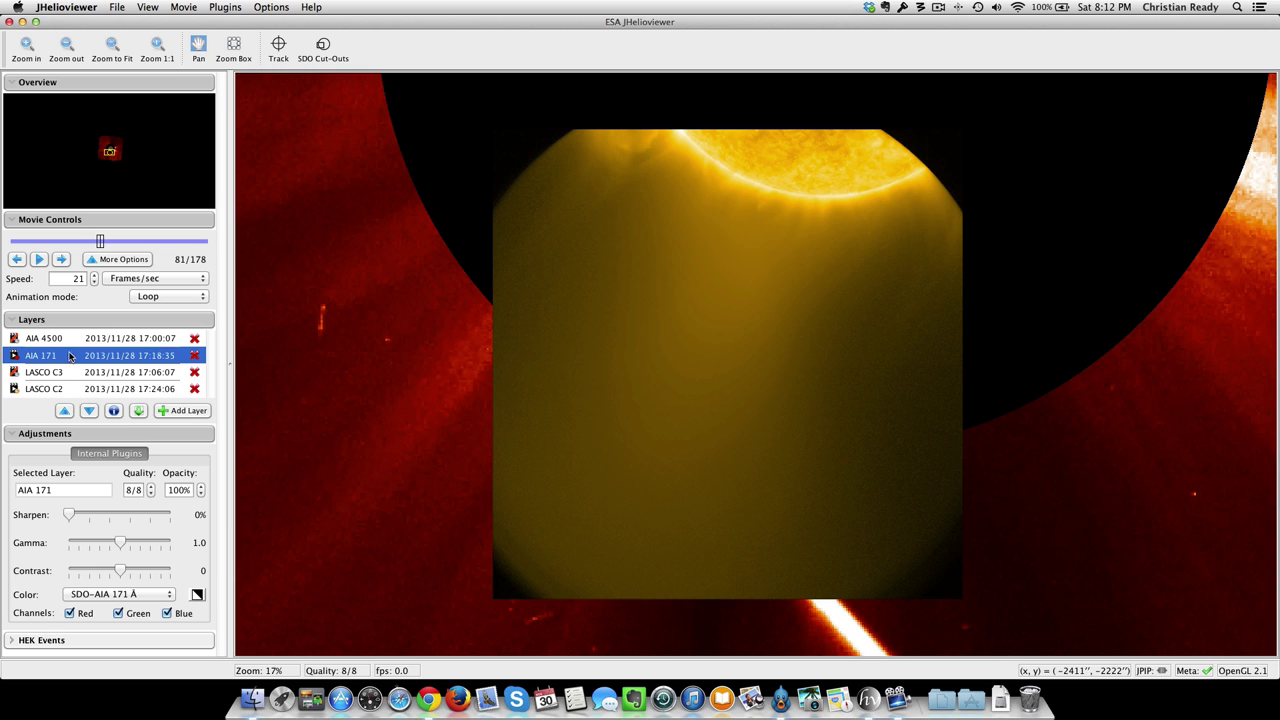
Step the movie forward four frames to frame 85, panning the Sun's limb toward the lower right.
click(60, 261)
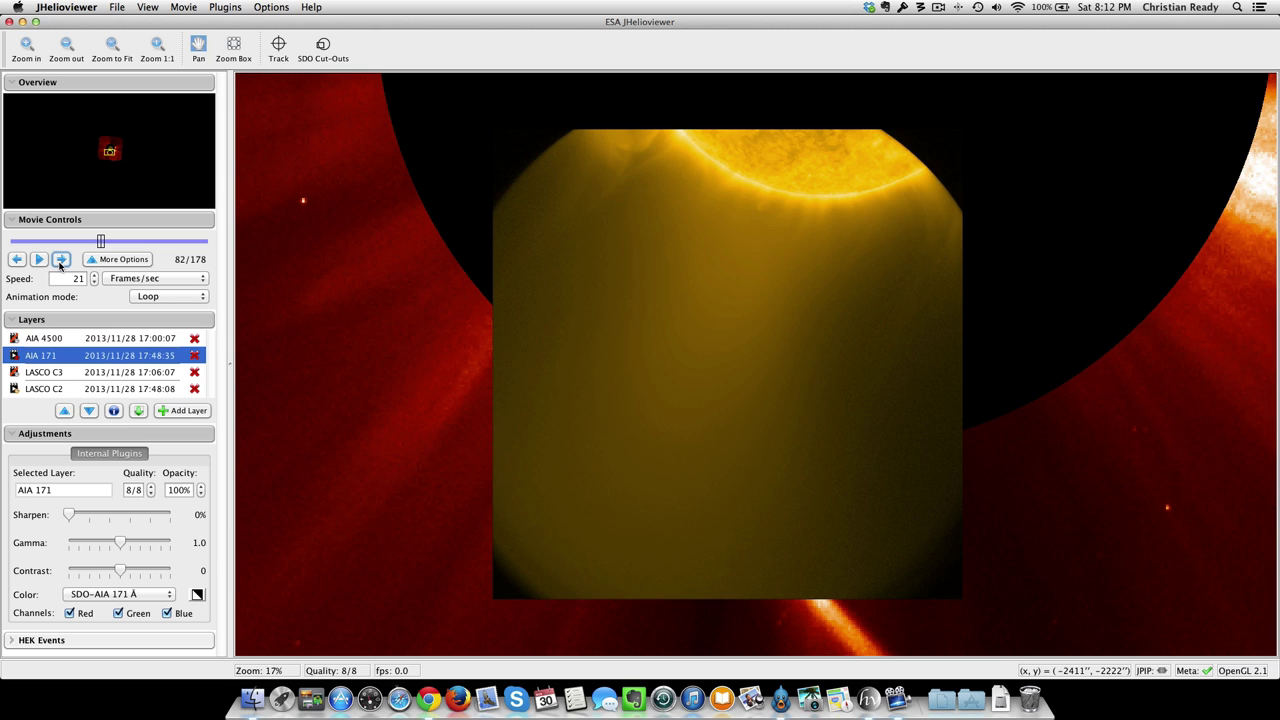
click(60, 261)
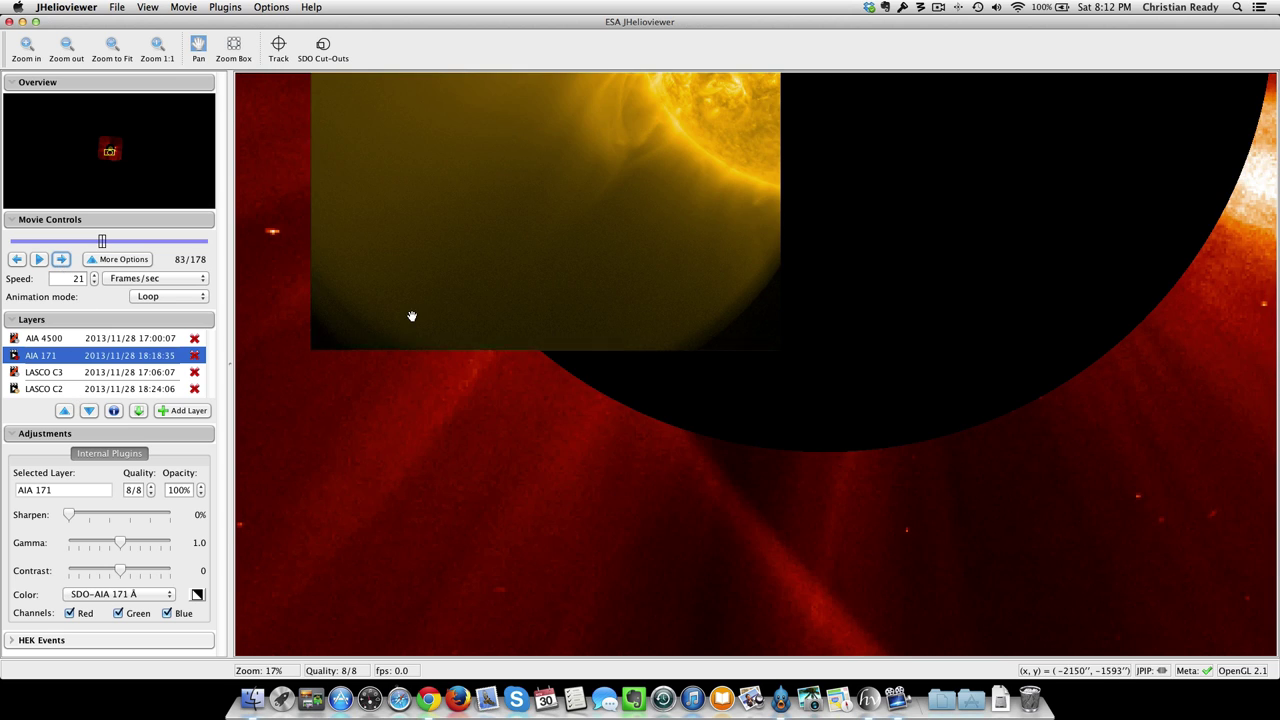
scroll(483, 429, up, 3)
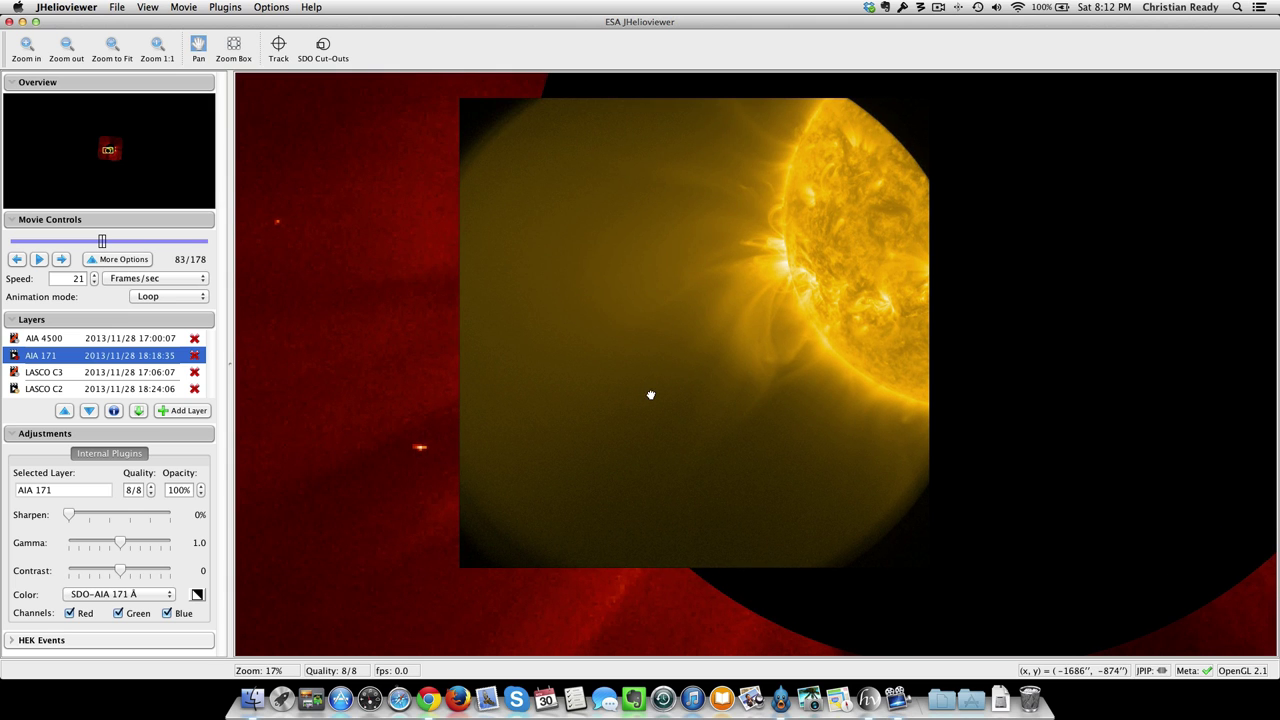
drag(650, 395, 663, 449)
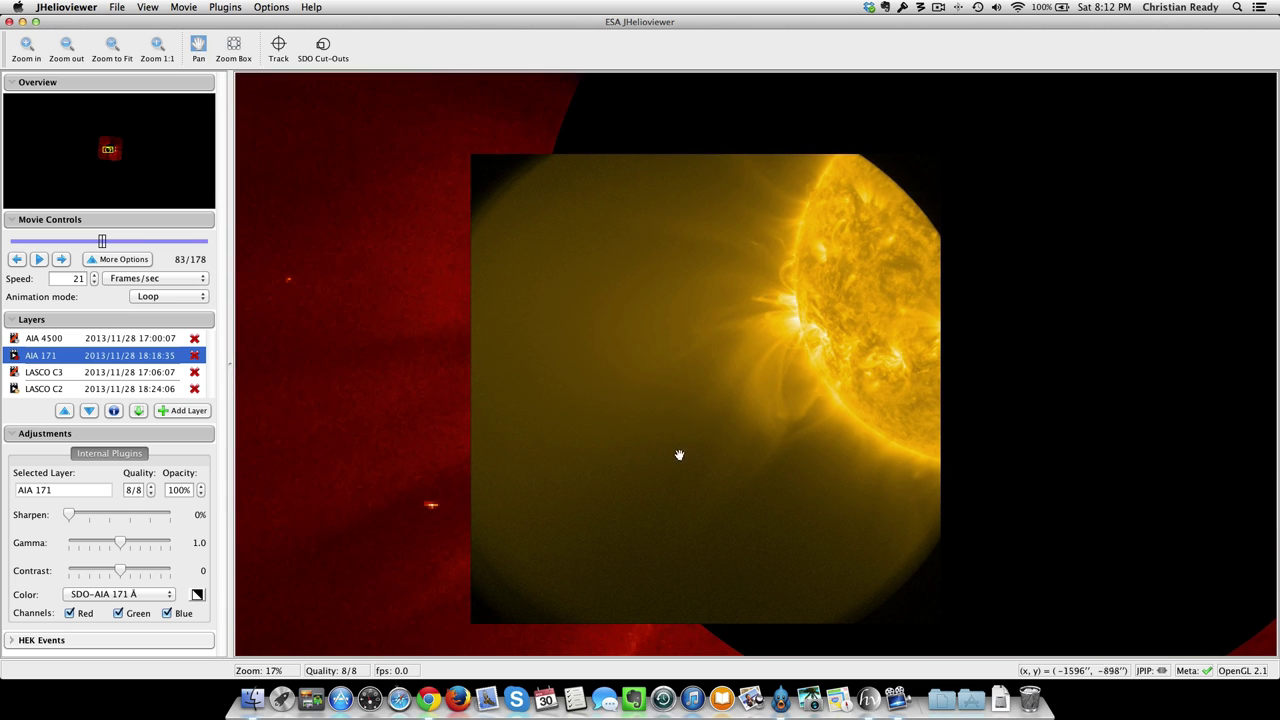
click(62, 260)
click(62, 260)
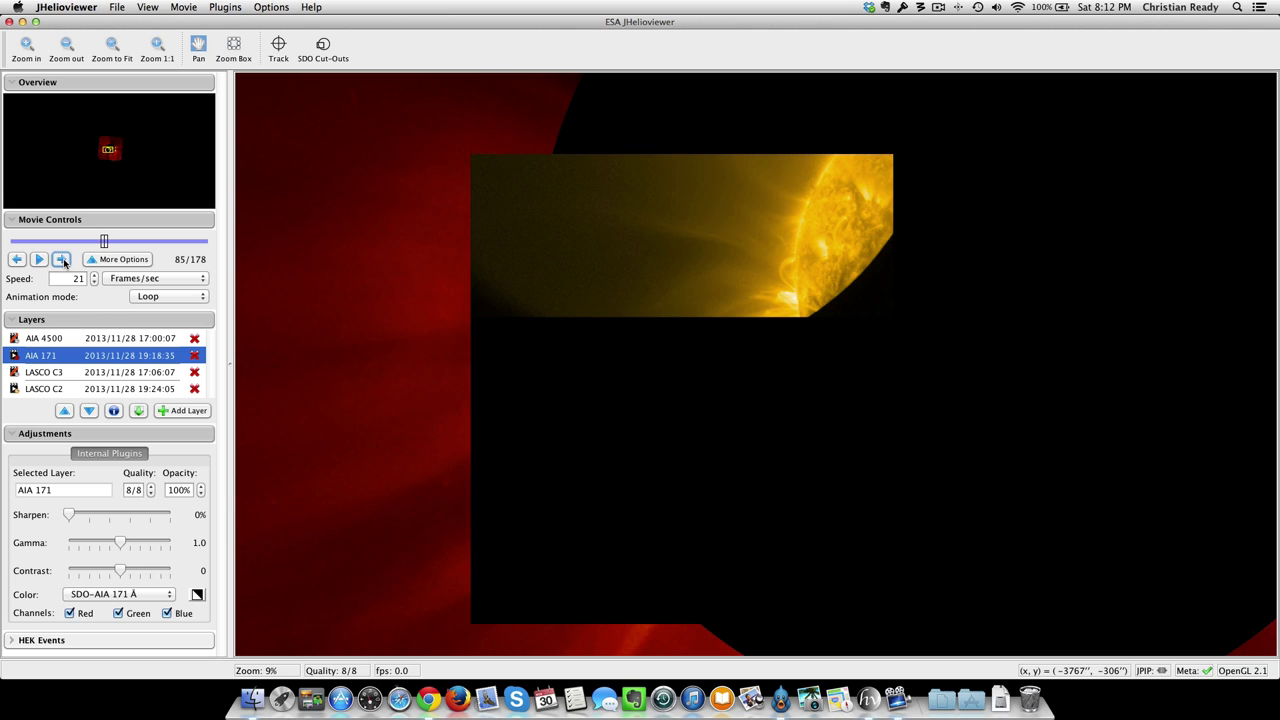
scroll(526, 251, up, 3)
drag(534, 306, 573, 510)
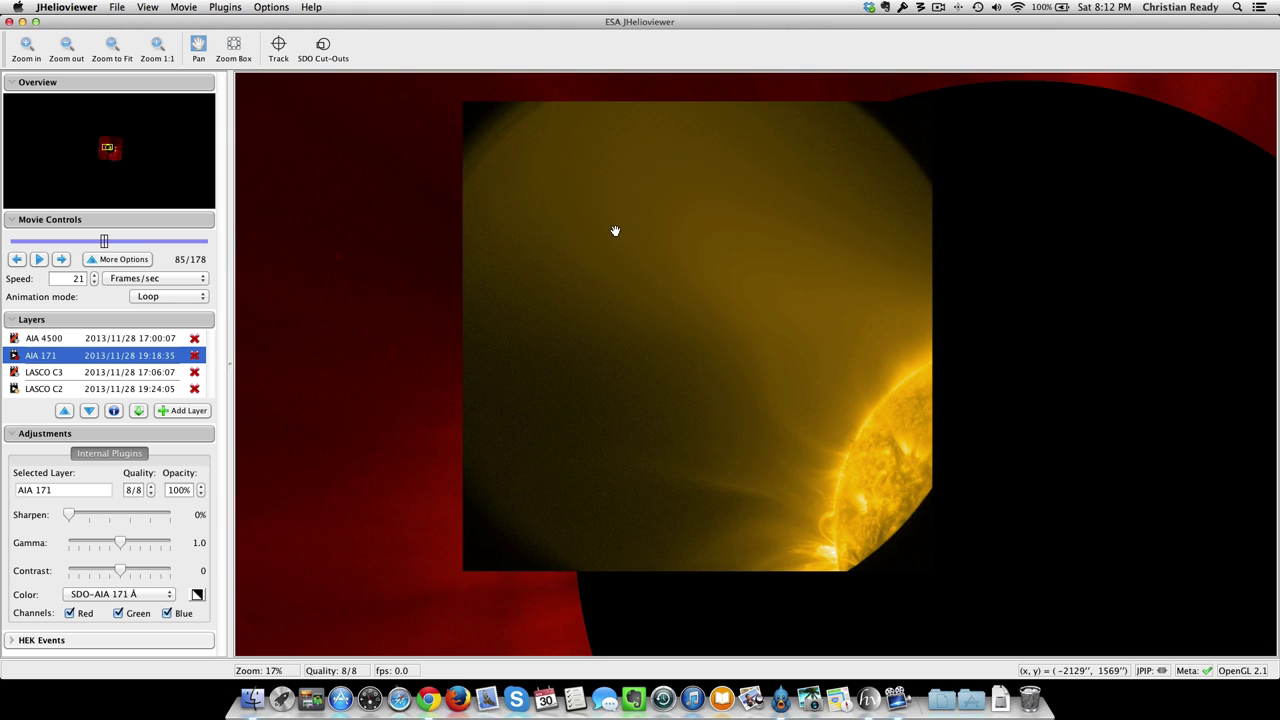
Hide the AIA 171 layer, then zoom out and centre the full LASCO corona in the view.
click(14, 356)
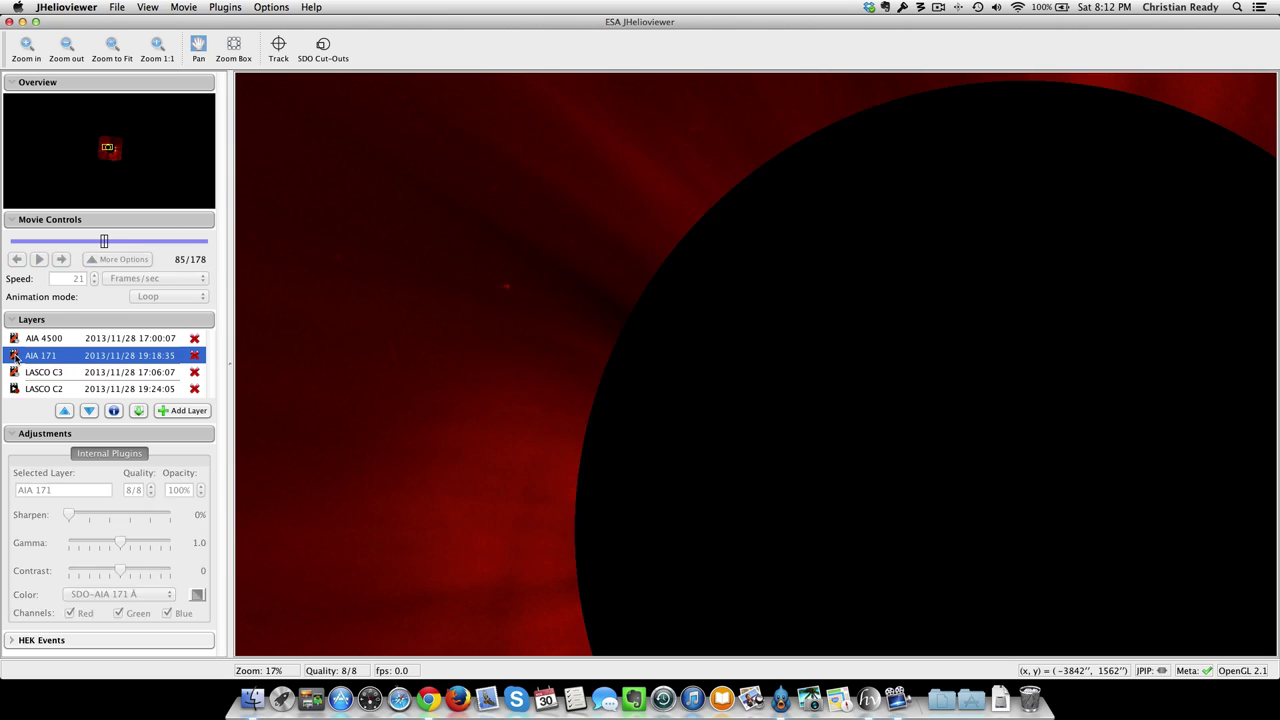
scroll(423, 294, down, 3)
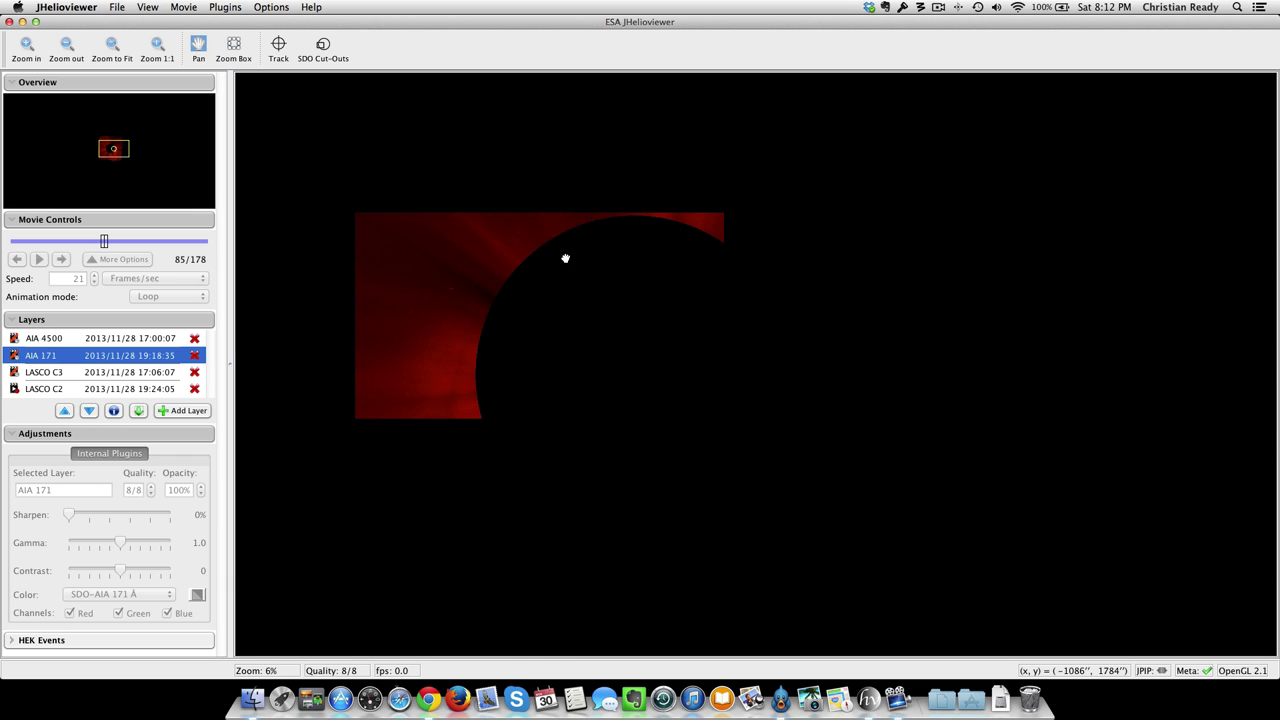
drag(579, 273, 640, 273)
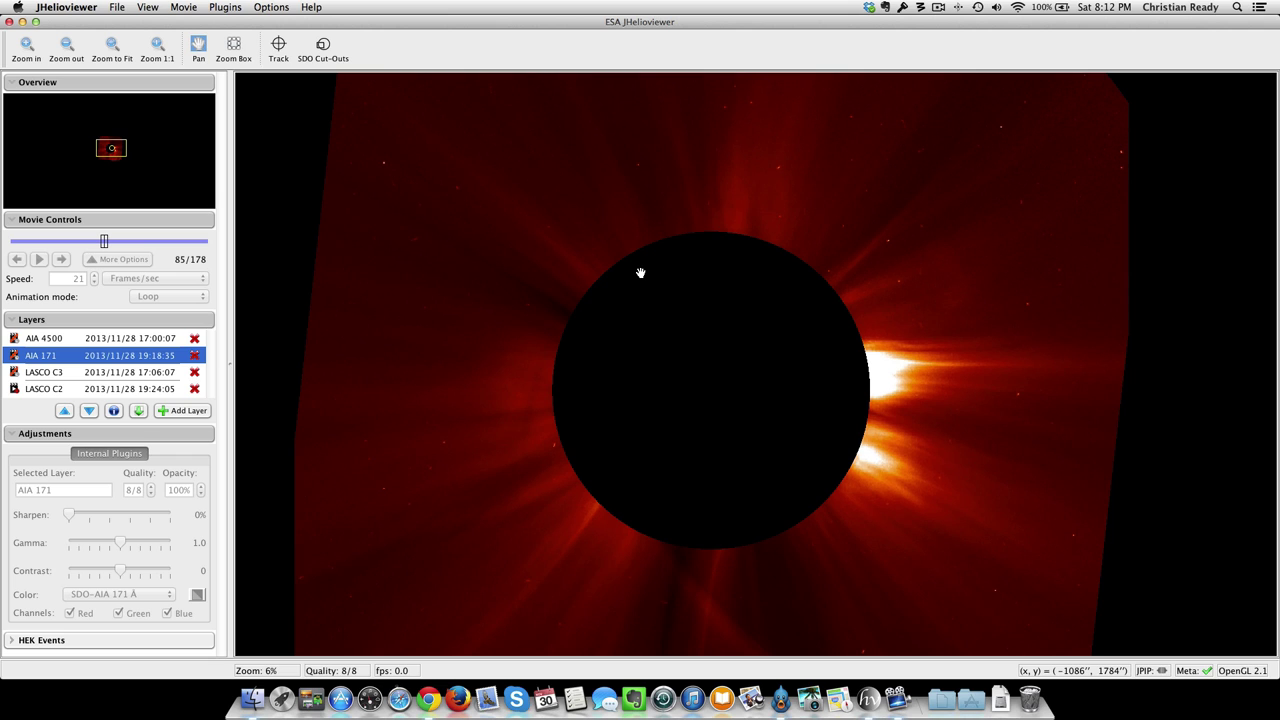
Select the LASCO C2 layer and step its movie forward to frame 87.
click(35, 373)
click(35, 388)
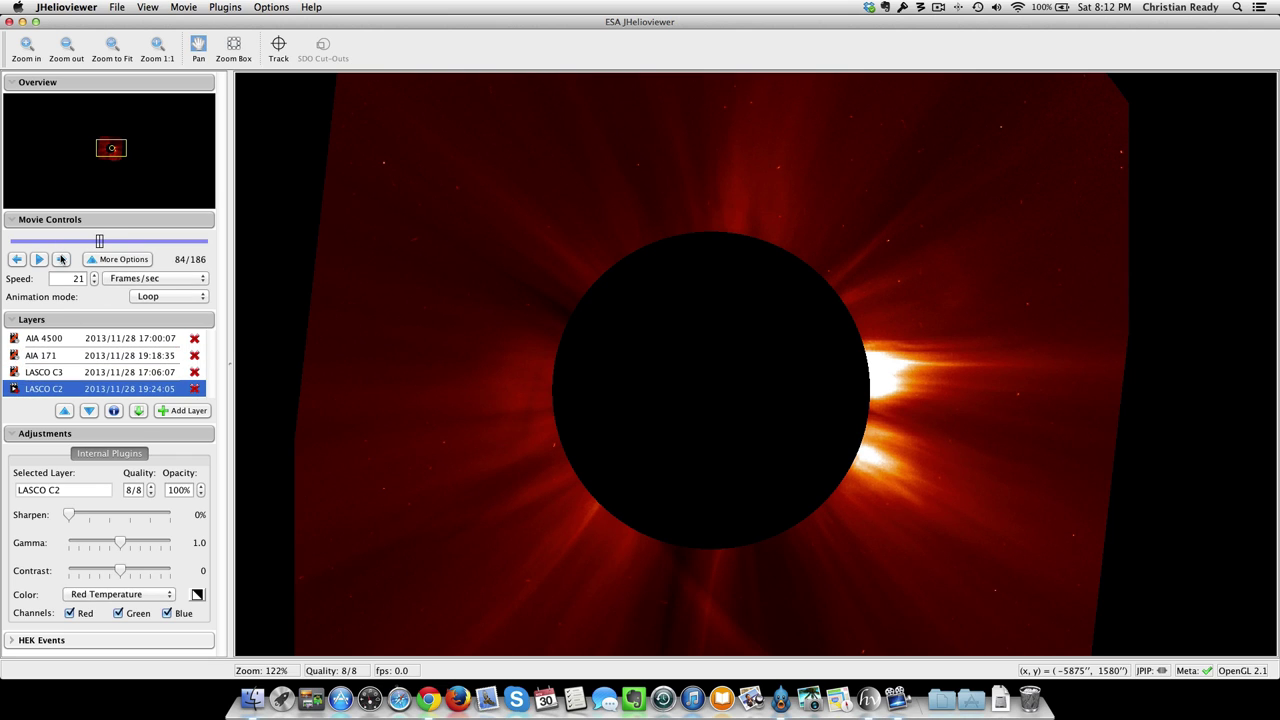
click(61, 259)
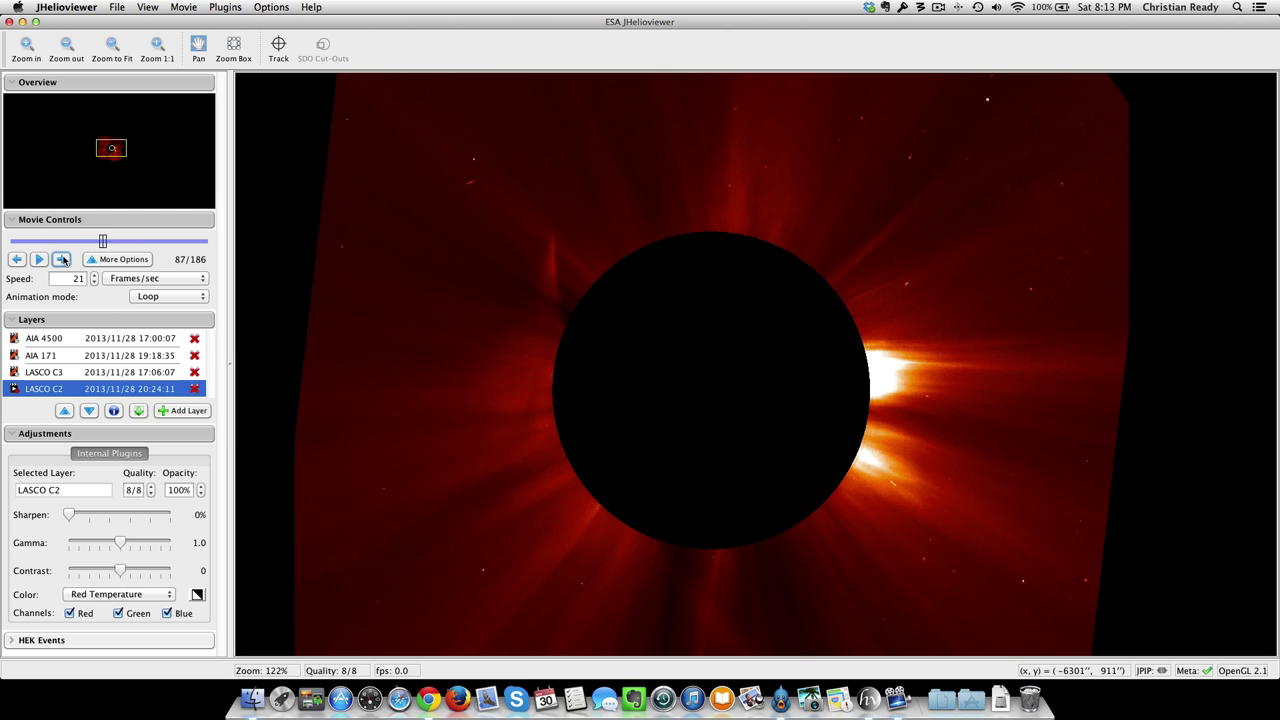
Advance the movie one frame and move the corona image lower and slightly right.
click(62, 260)
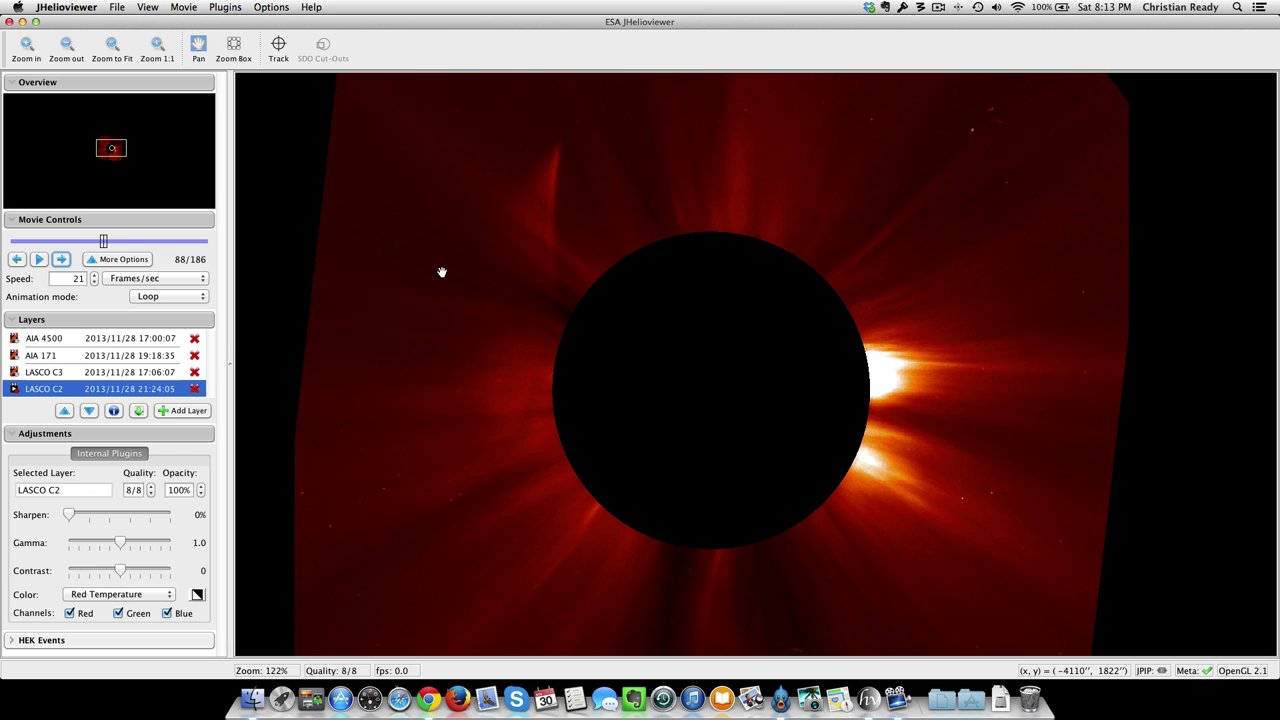
drag(442, 272, 439, 374)
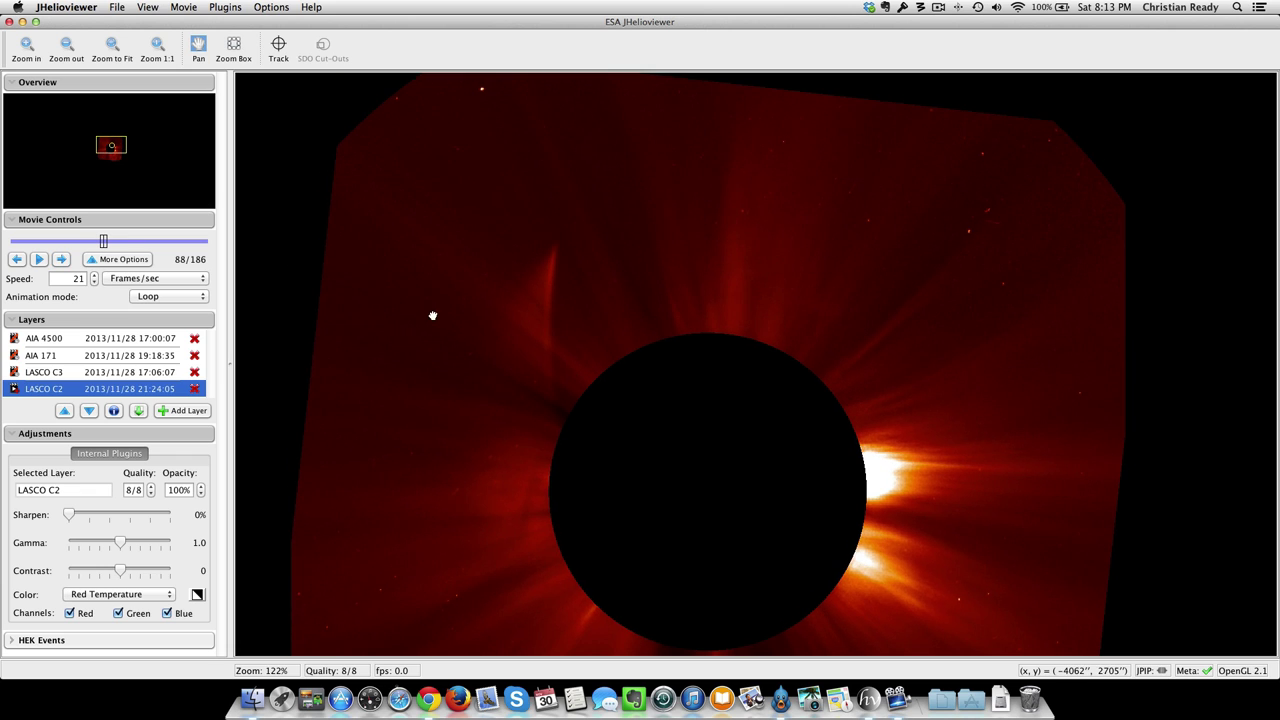
drag(434, 323, 457, 362)
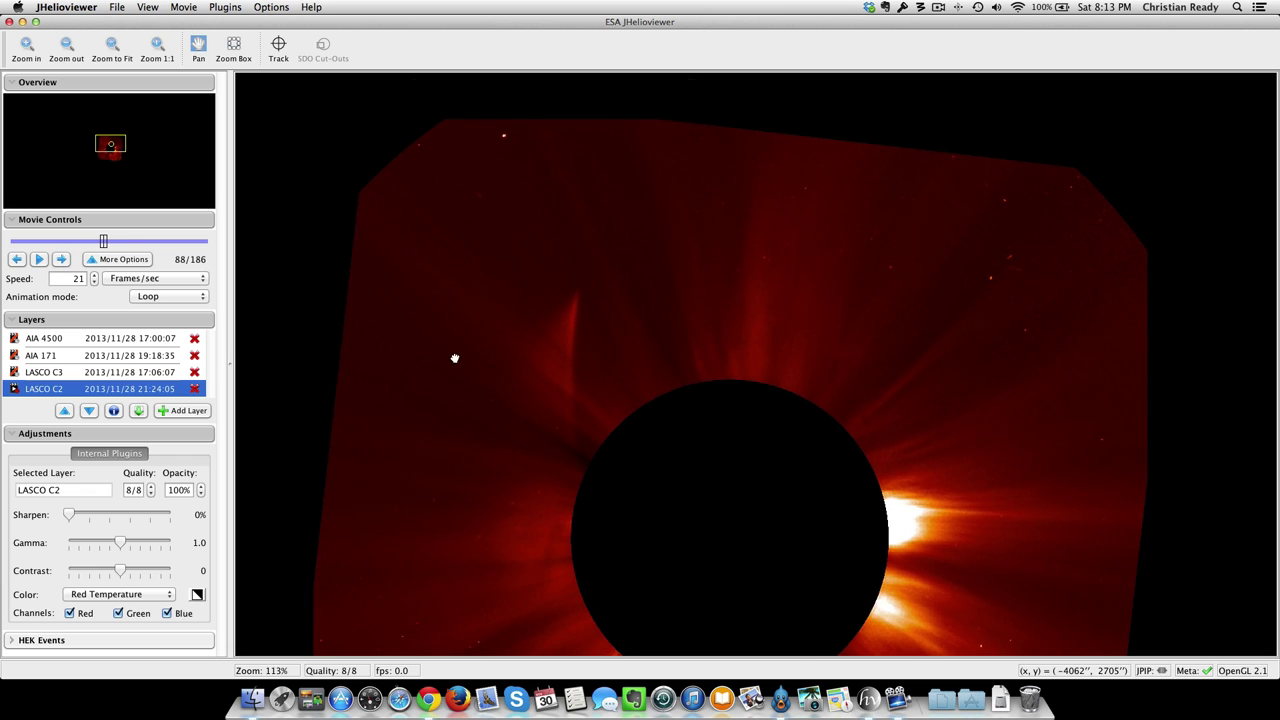
Step forward to frame 93 and shift the image down to centre the comet streak.
click(61, 259)
click(61, 259)
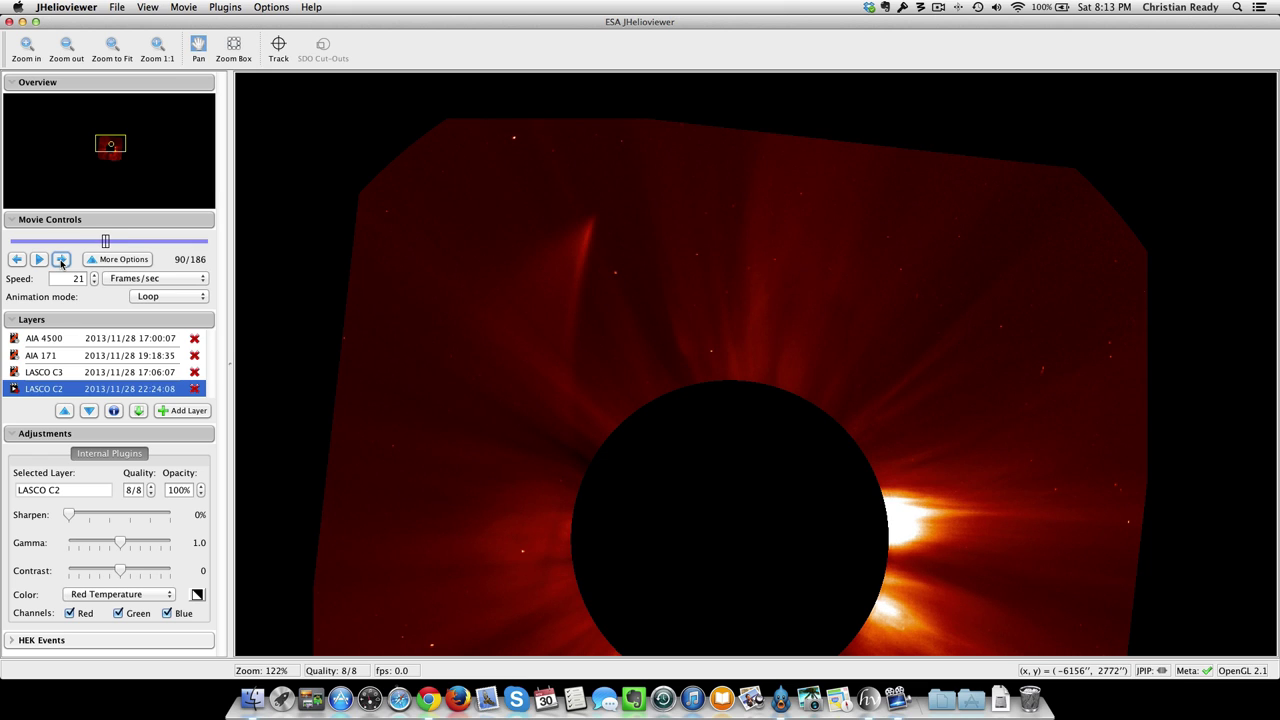
click(61, 259)
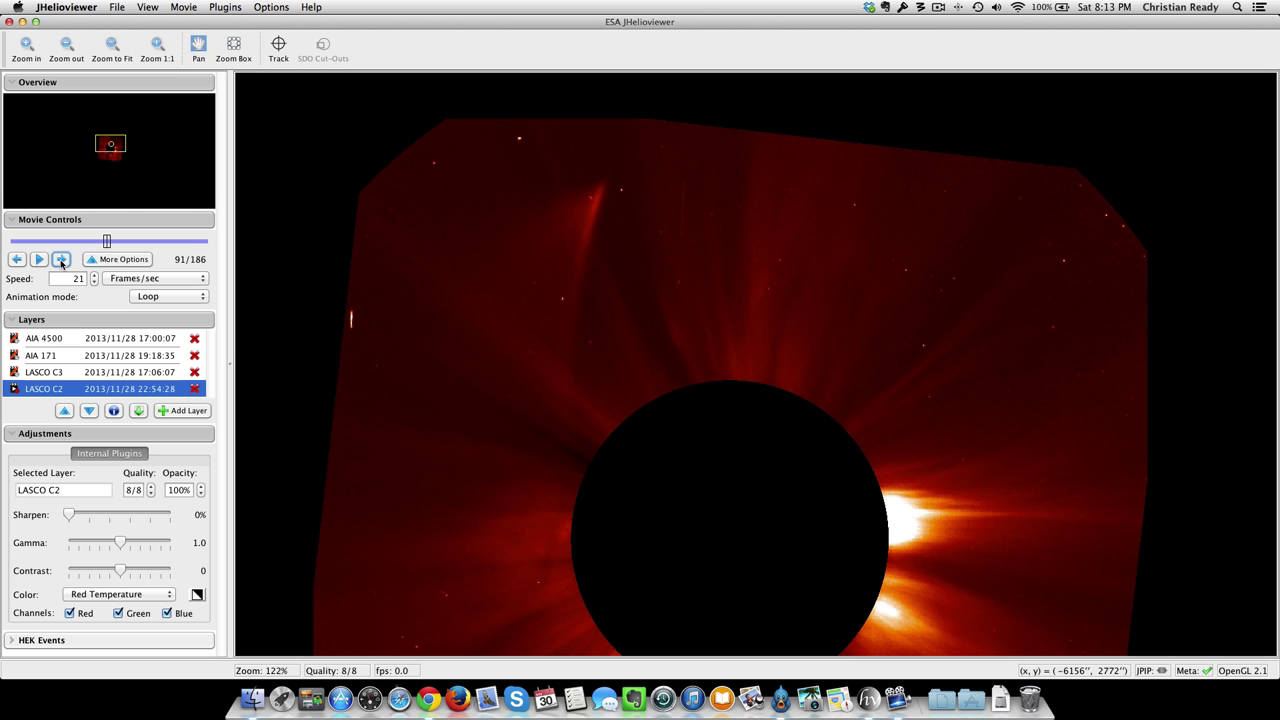
click(61, 259)
click(61, 259)
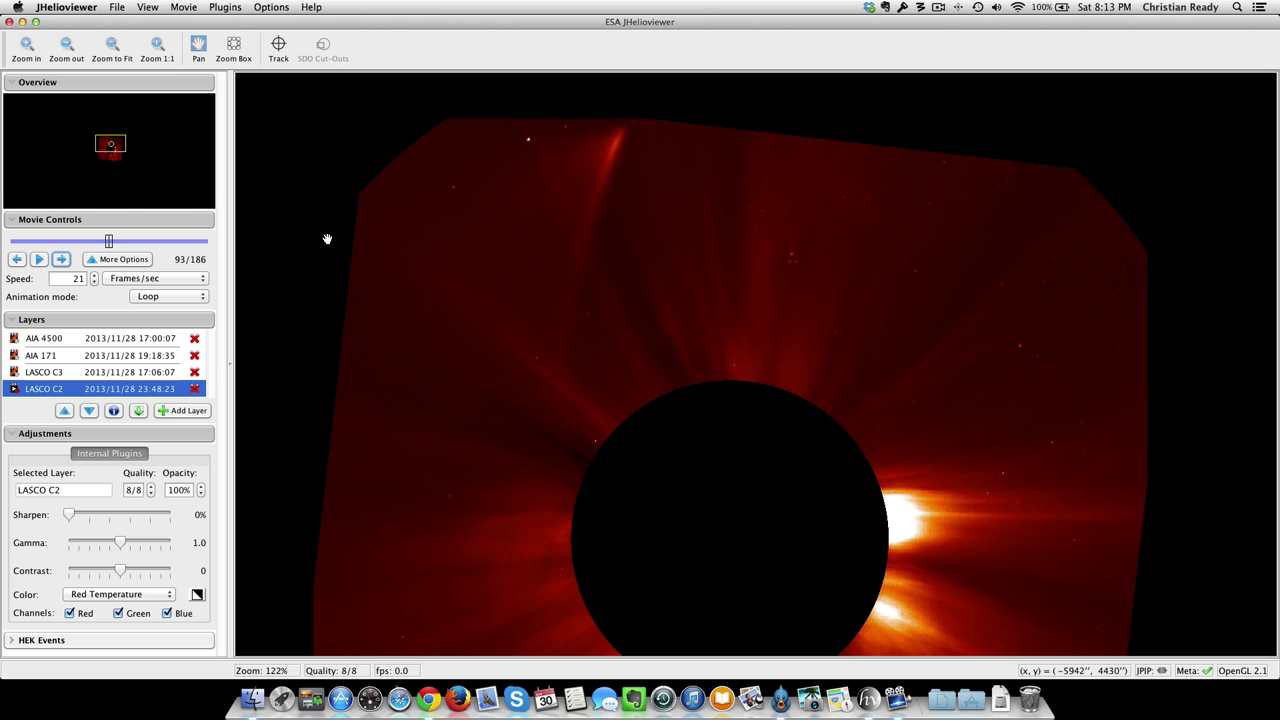
drag(451, 226, 467, 344)
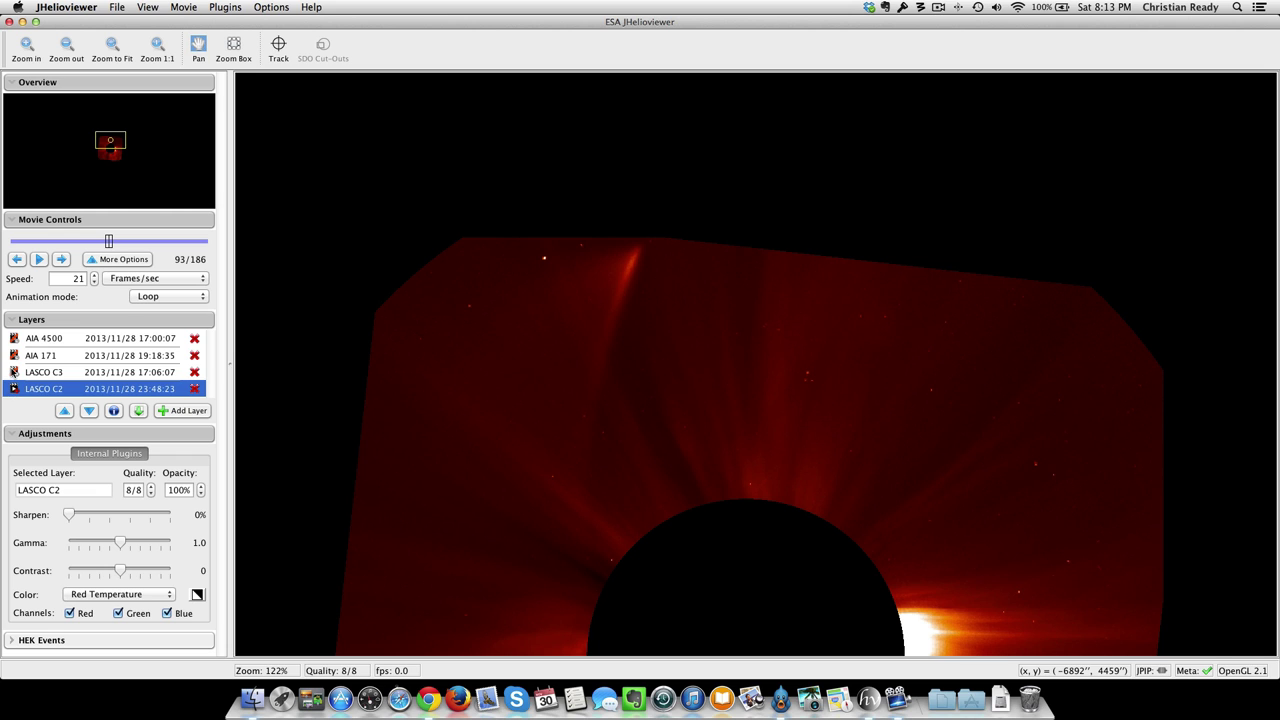
Unhide the LASCO C3 layer and move LASCO C2 above it in the stack.
click(13, 373)
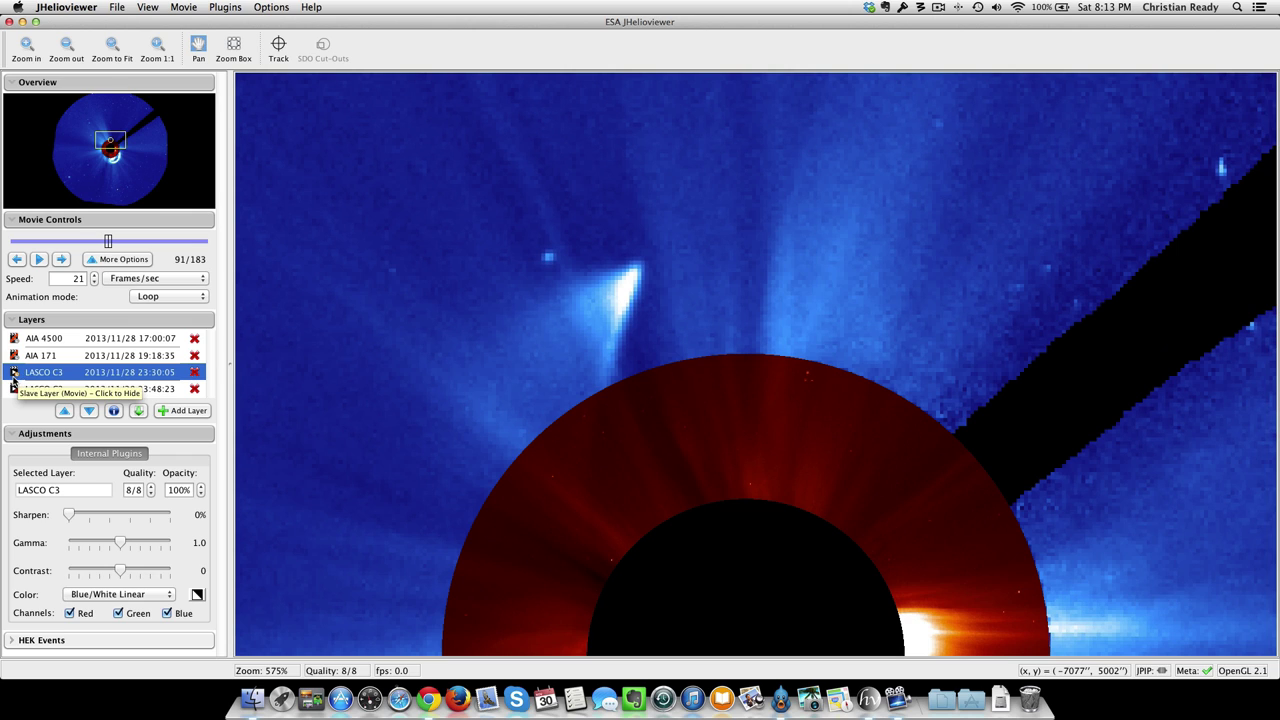
click(45, 390)
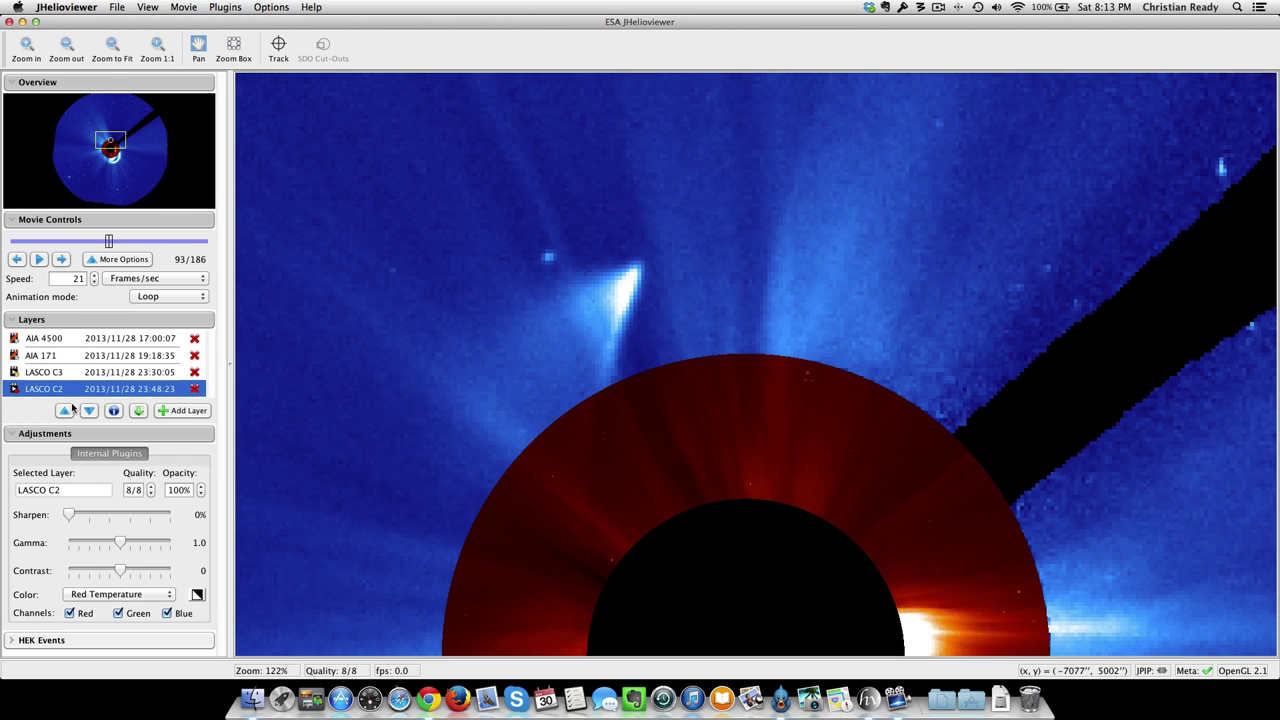
click(64, 411)
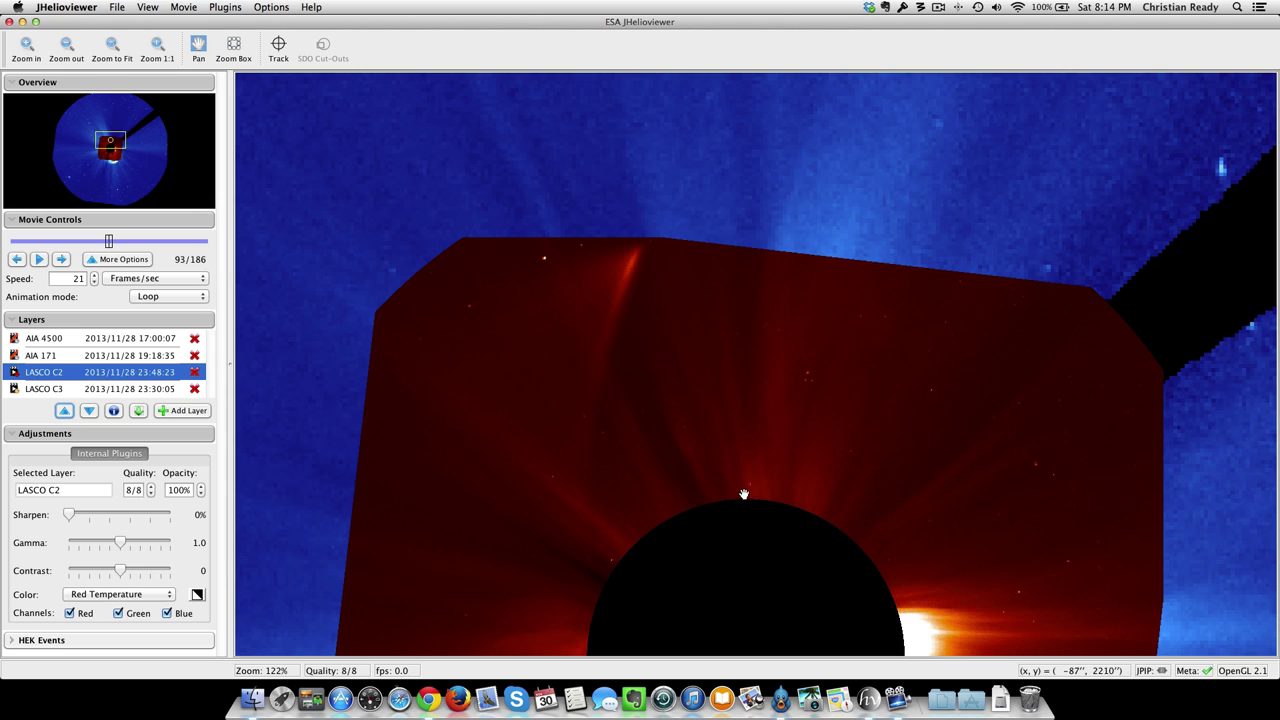
Reorder the LASCO layers, finishing with C3 stacked above C2.
click(34, 390)
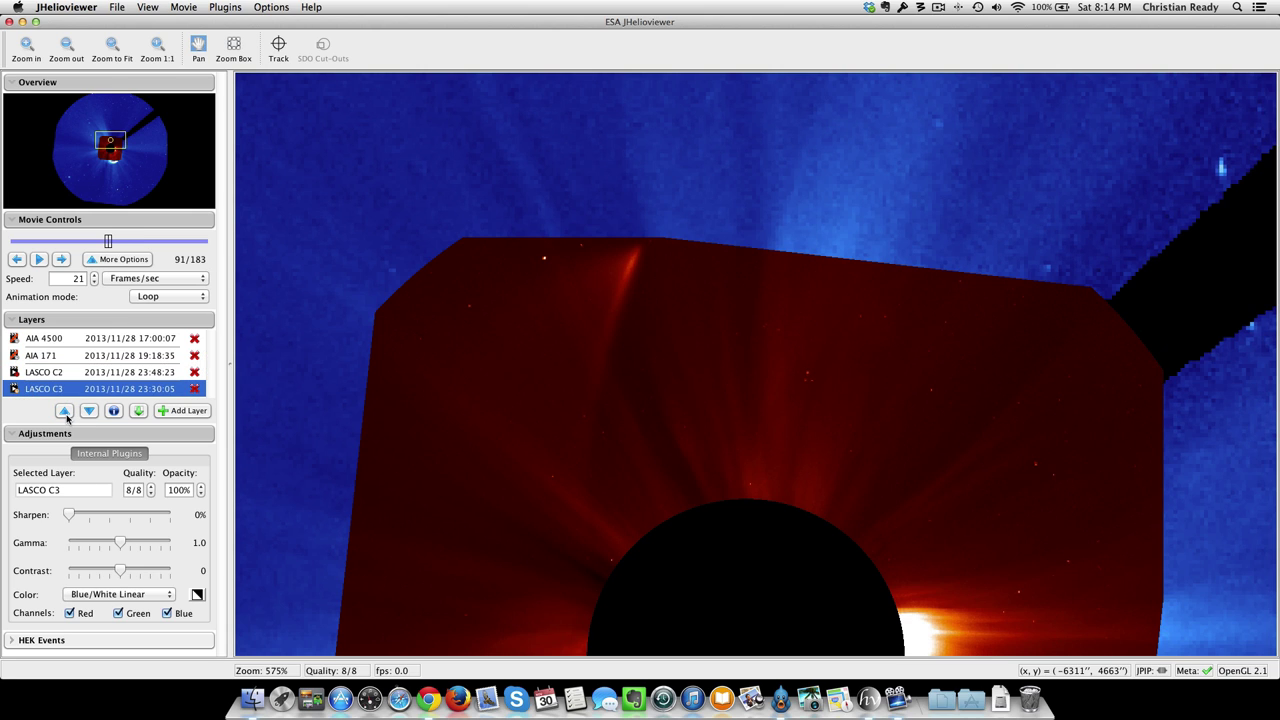
click(64, 413)
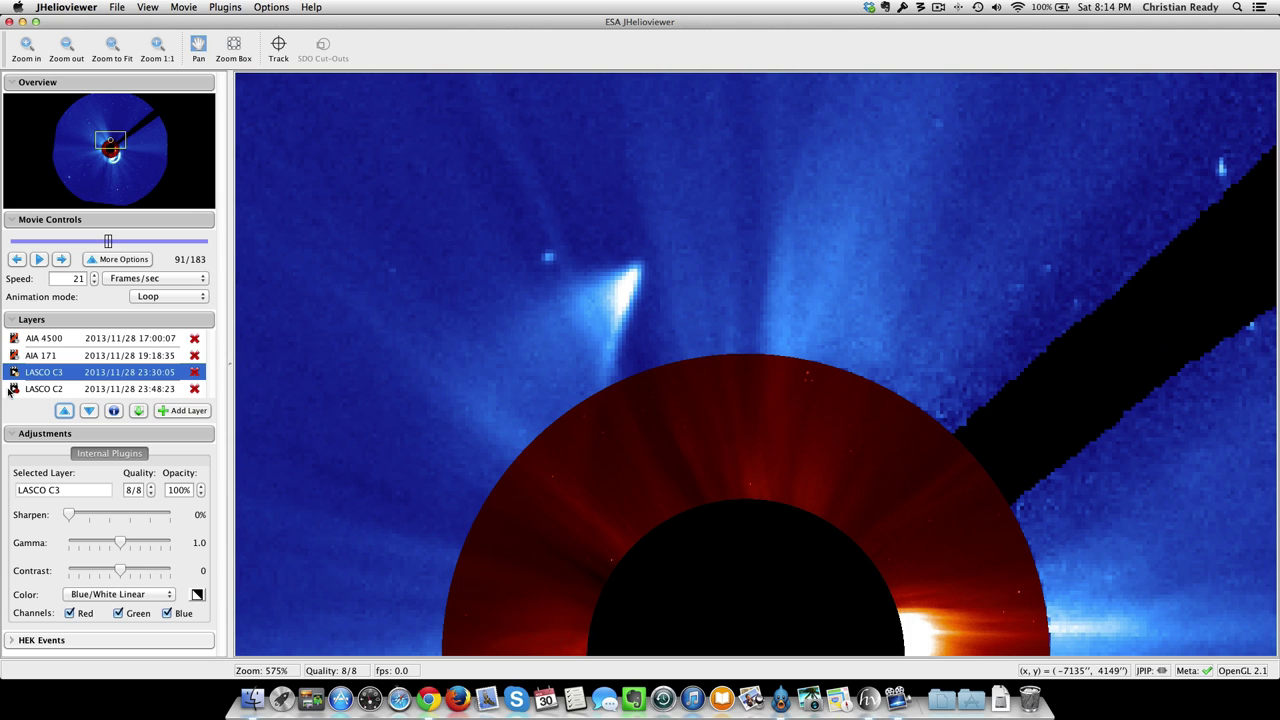
click(89, 411)
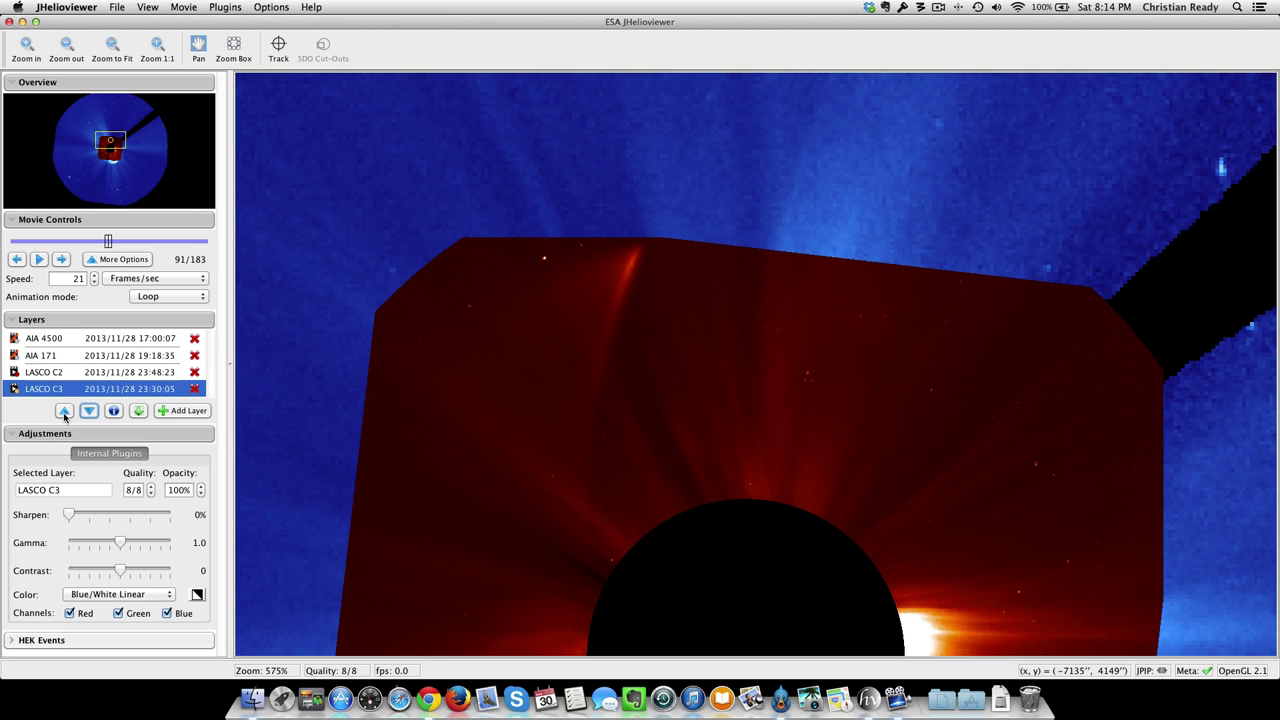
click(64, 411)
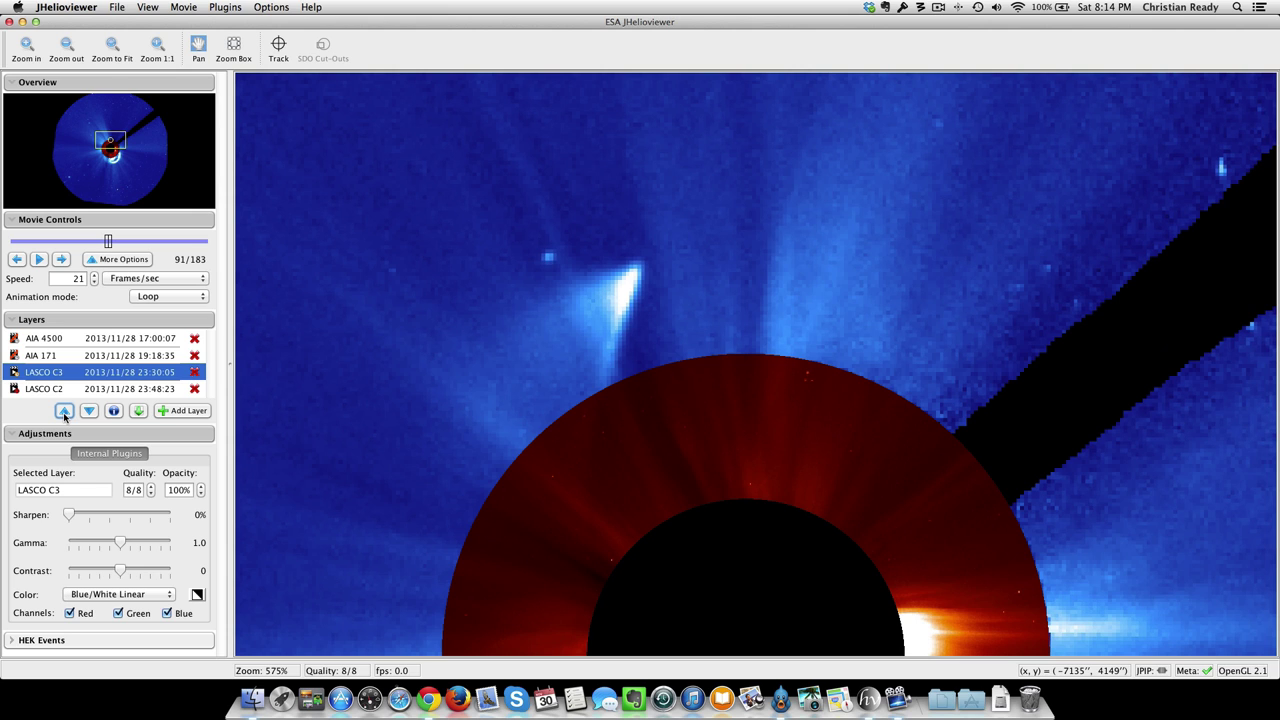
Centre the whole LASCO C3 field and step the movie forward to frame 99/183.
scroll(510, 318, down, 5)
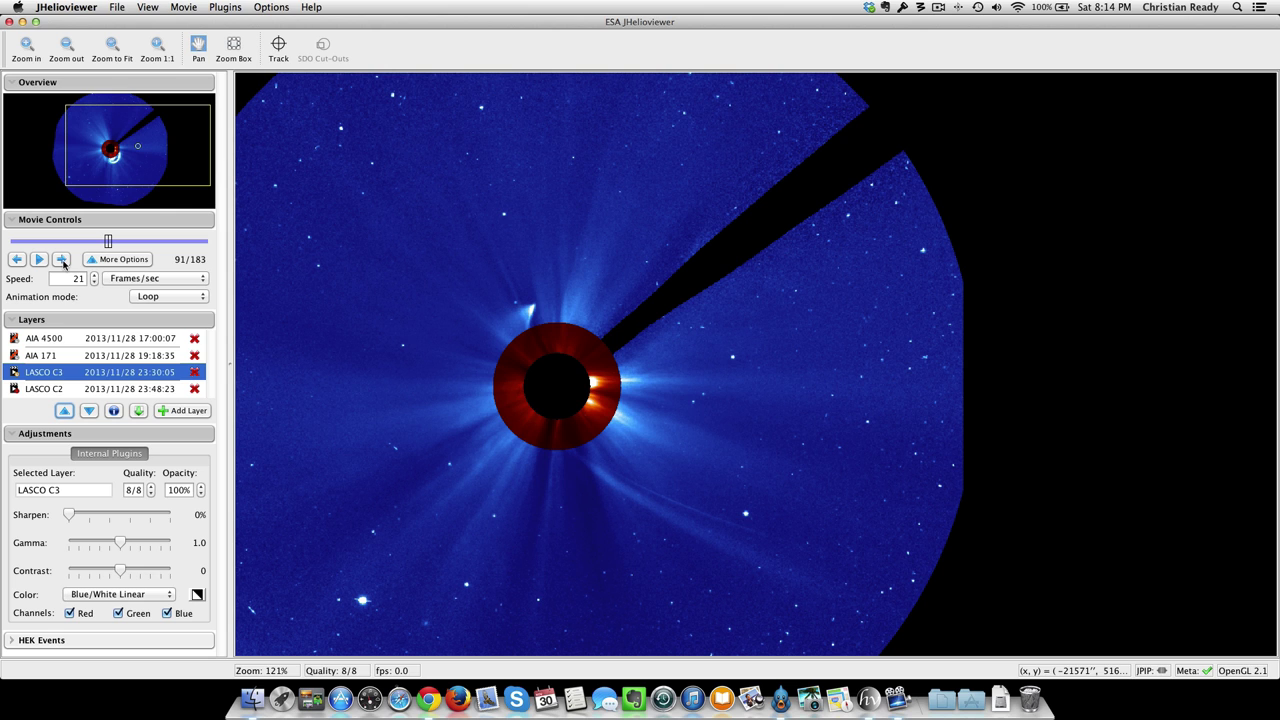
drag(396, 319, 540, 320)
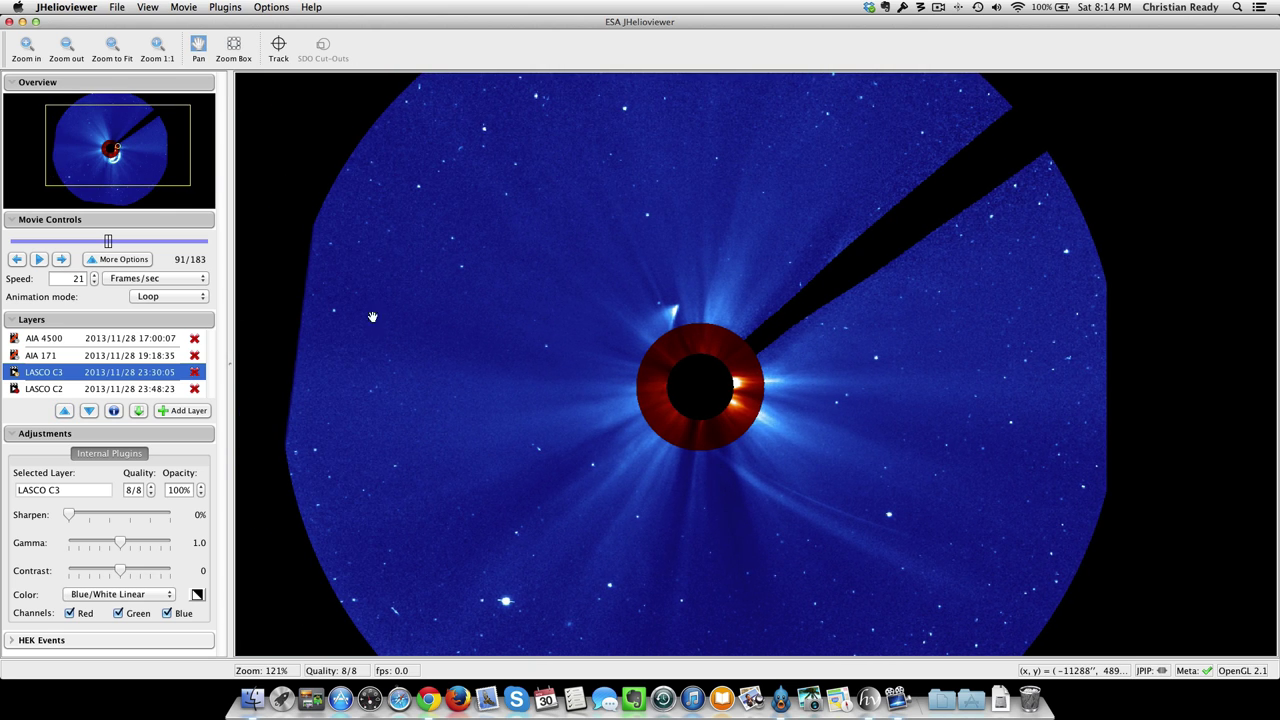
click(62, 259)
click(62, 259)
click(62, 259)
click(62, 259)
click(62, 259)
click(62, 259)
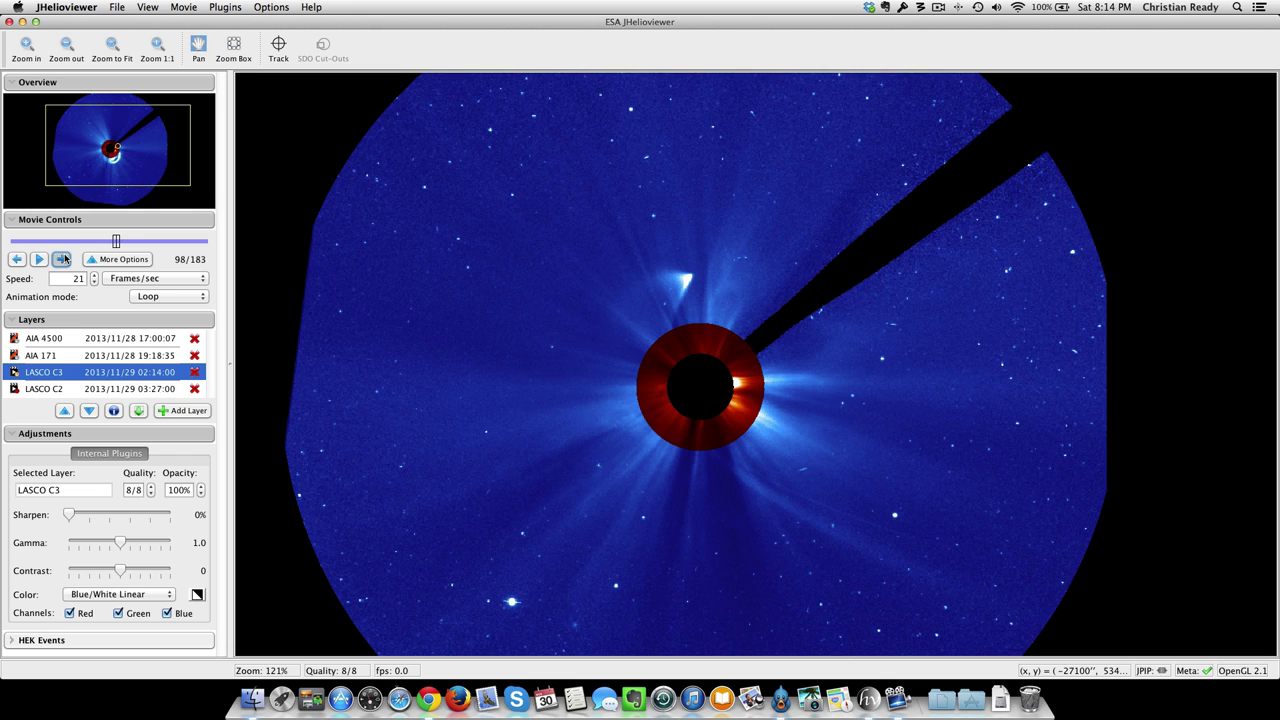
click(62, 259)
click(62, 259)
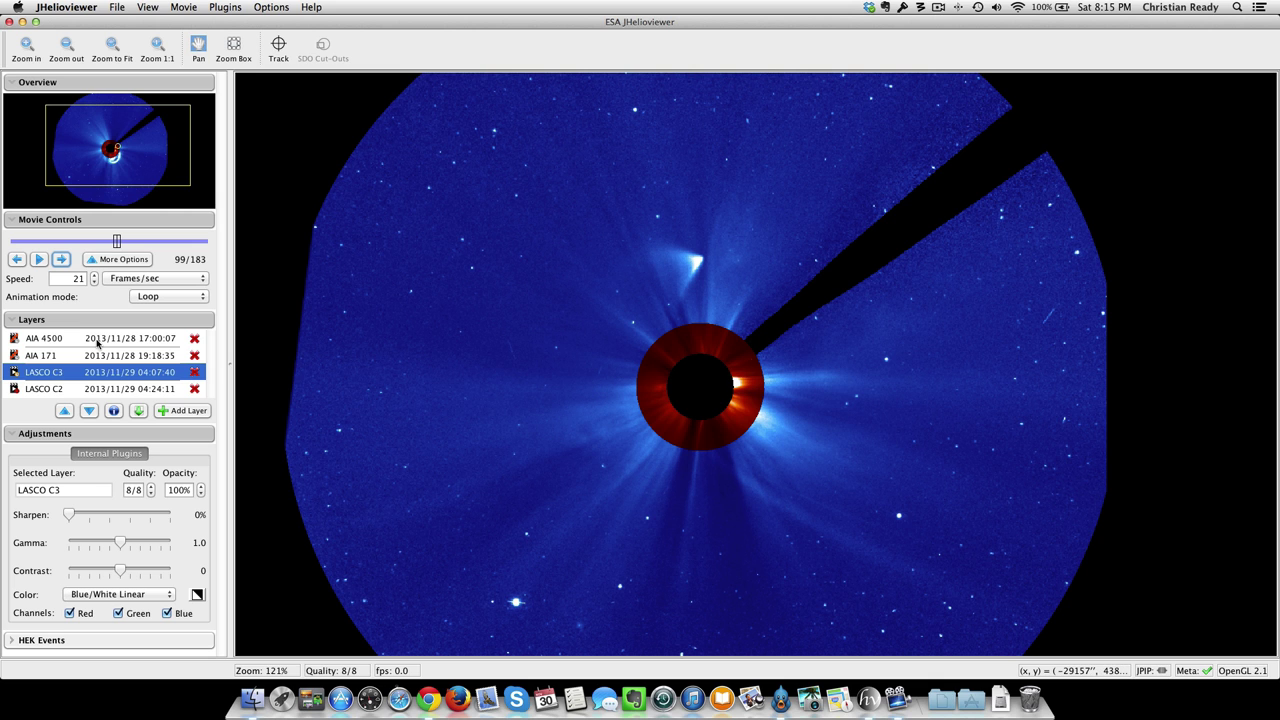
Play through the comet's passage with the view zoomed out, then pause.
click(39, 259)
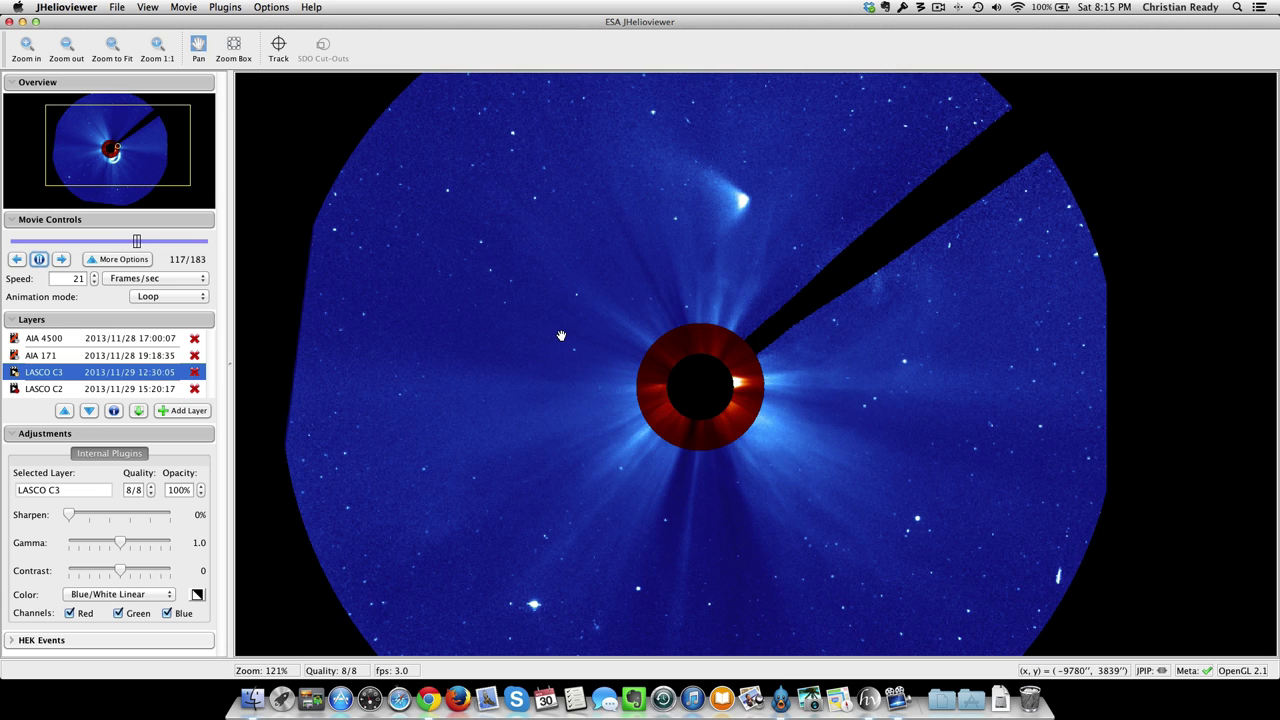
scroll(561, 335, down, 2)
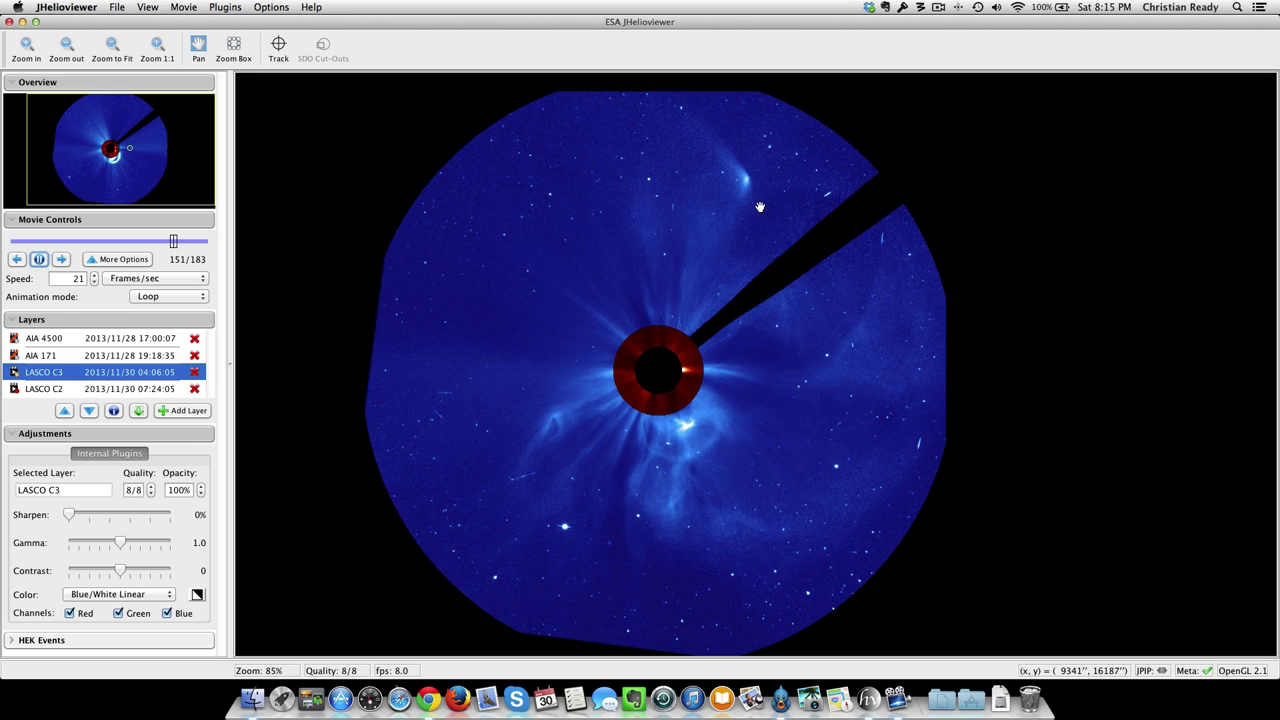
click(45, 260)
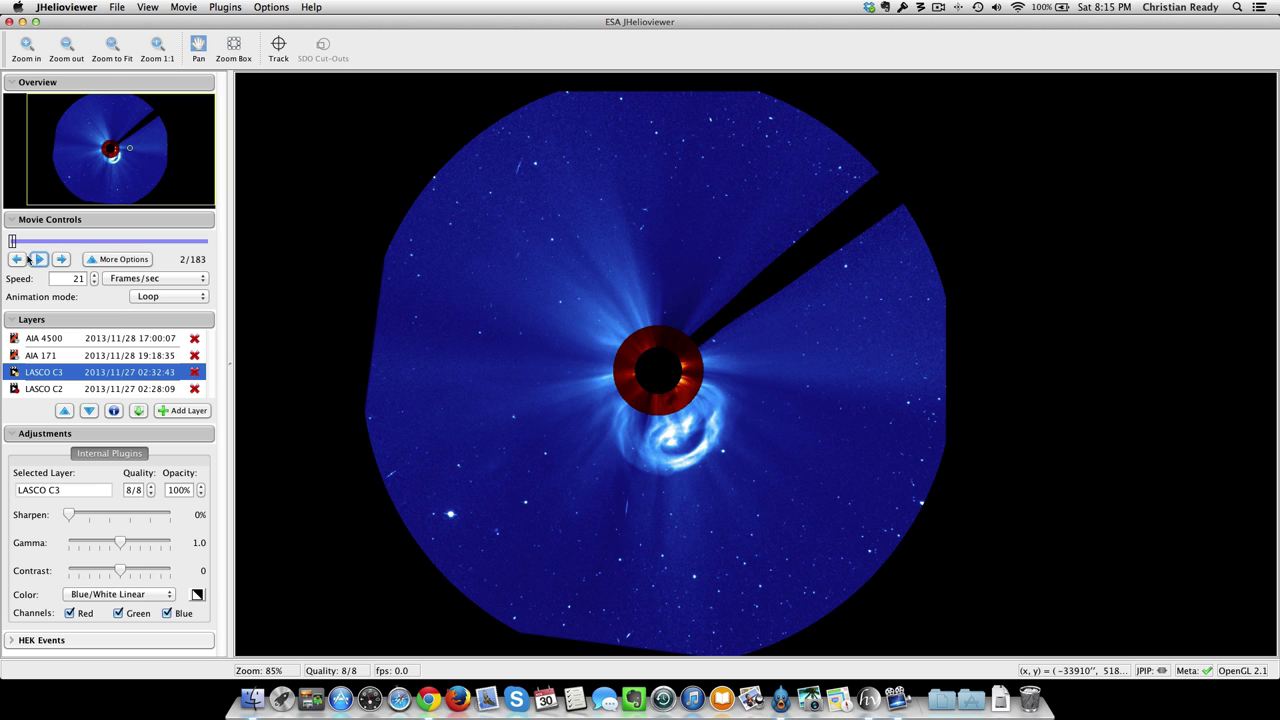
Move the movie to the end of the timeline and back to frame 178/183.
click(17, 259)
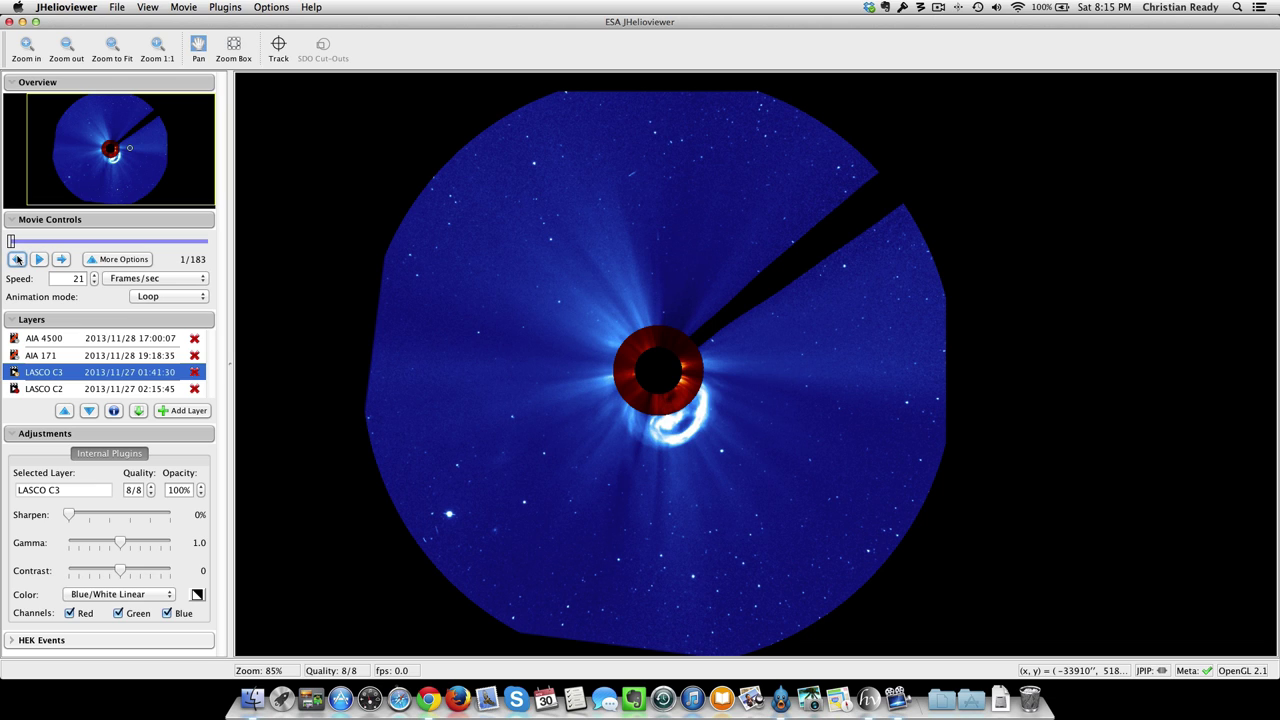
drag(11, 241, 212, 247)
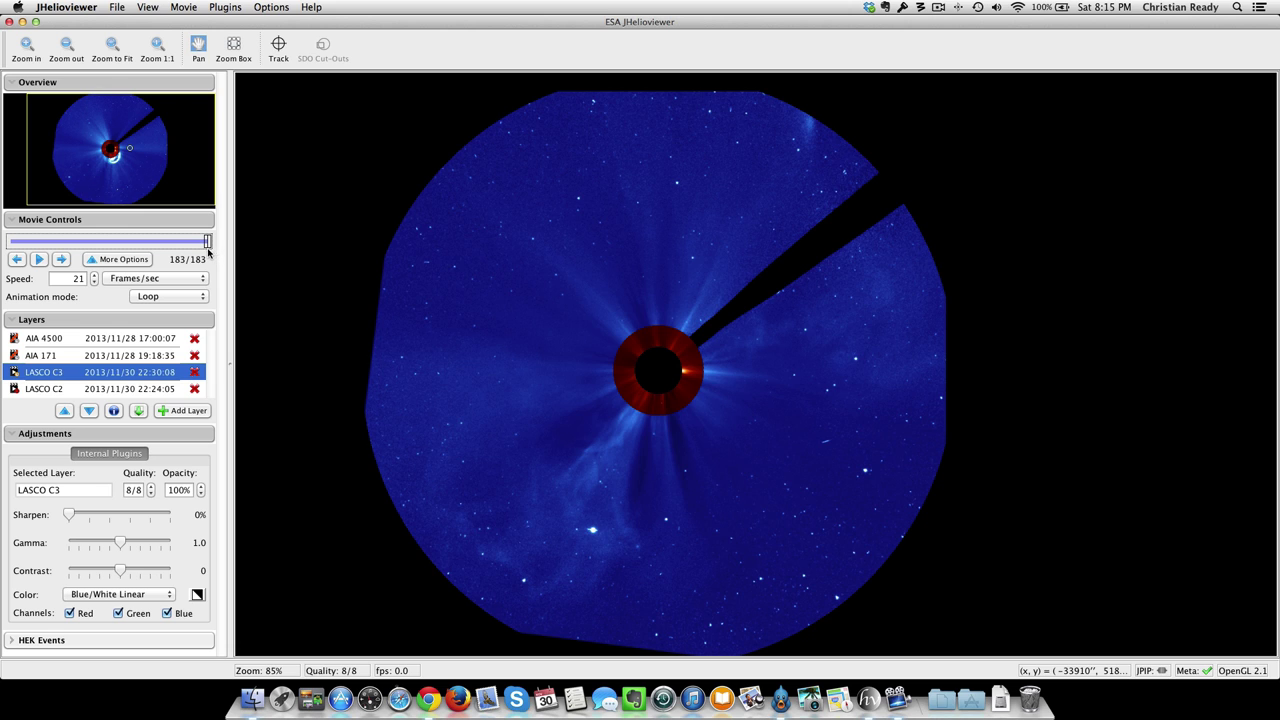
drag(207, 246, 203, 246)
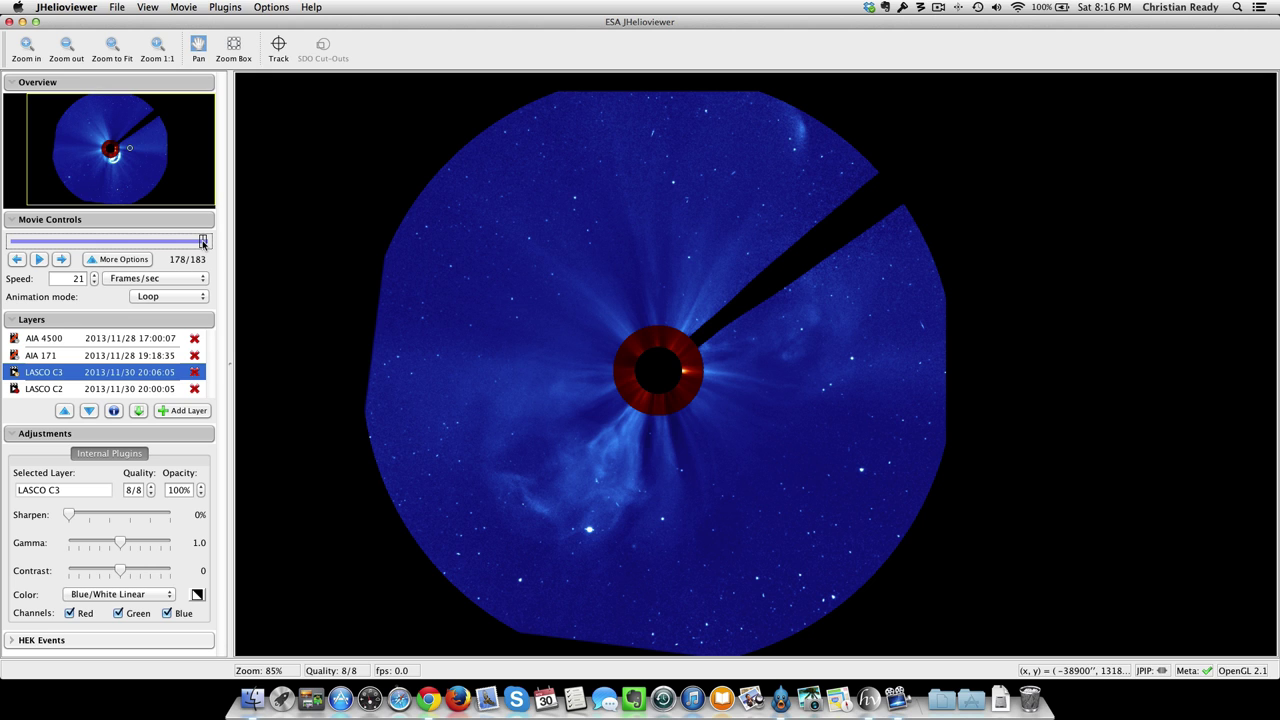
Scrub the timeline back to frame 174/183, showing the comet's dispersed remnant.
mouse_move(203, 243)
mouse_down()
mouse_move(10, 237)
mouse_move(199, 232)
mouse_up()
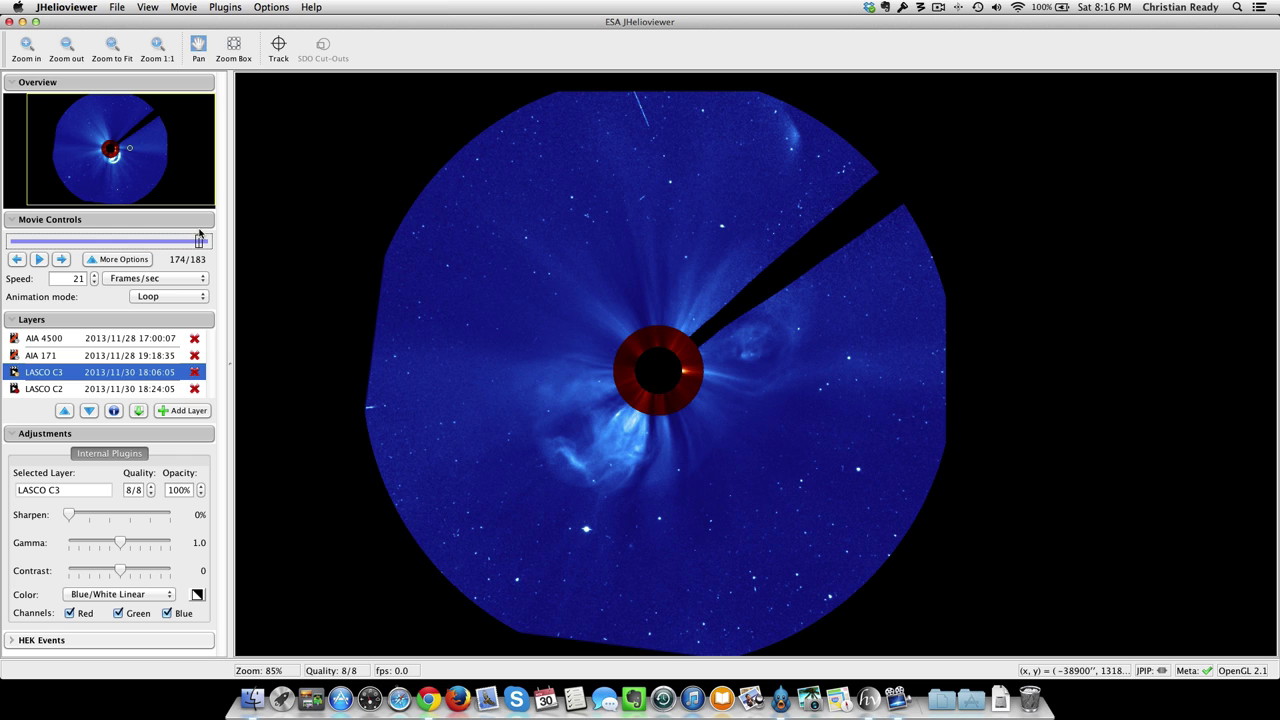